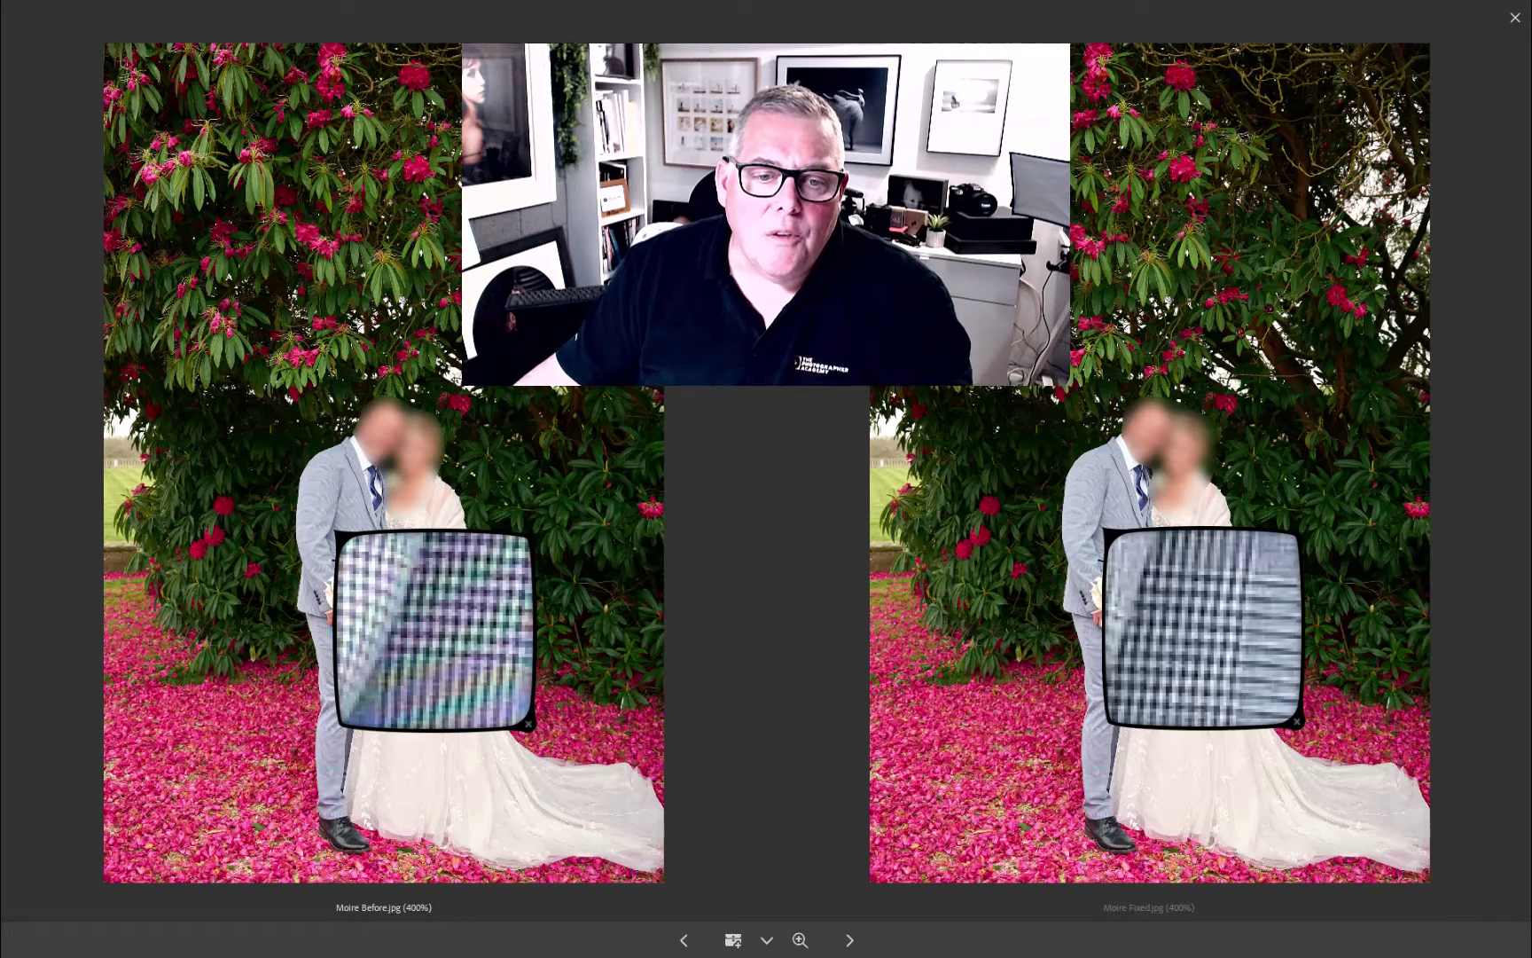
- Compare the suit close up in Moire Before.jpg and Moire Fixed.jpg with the Review-mode loupe
drag(436, 611, 432, 616)
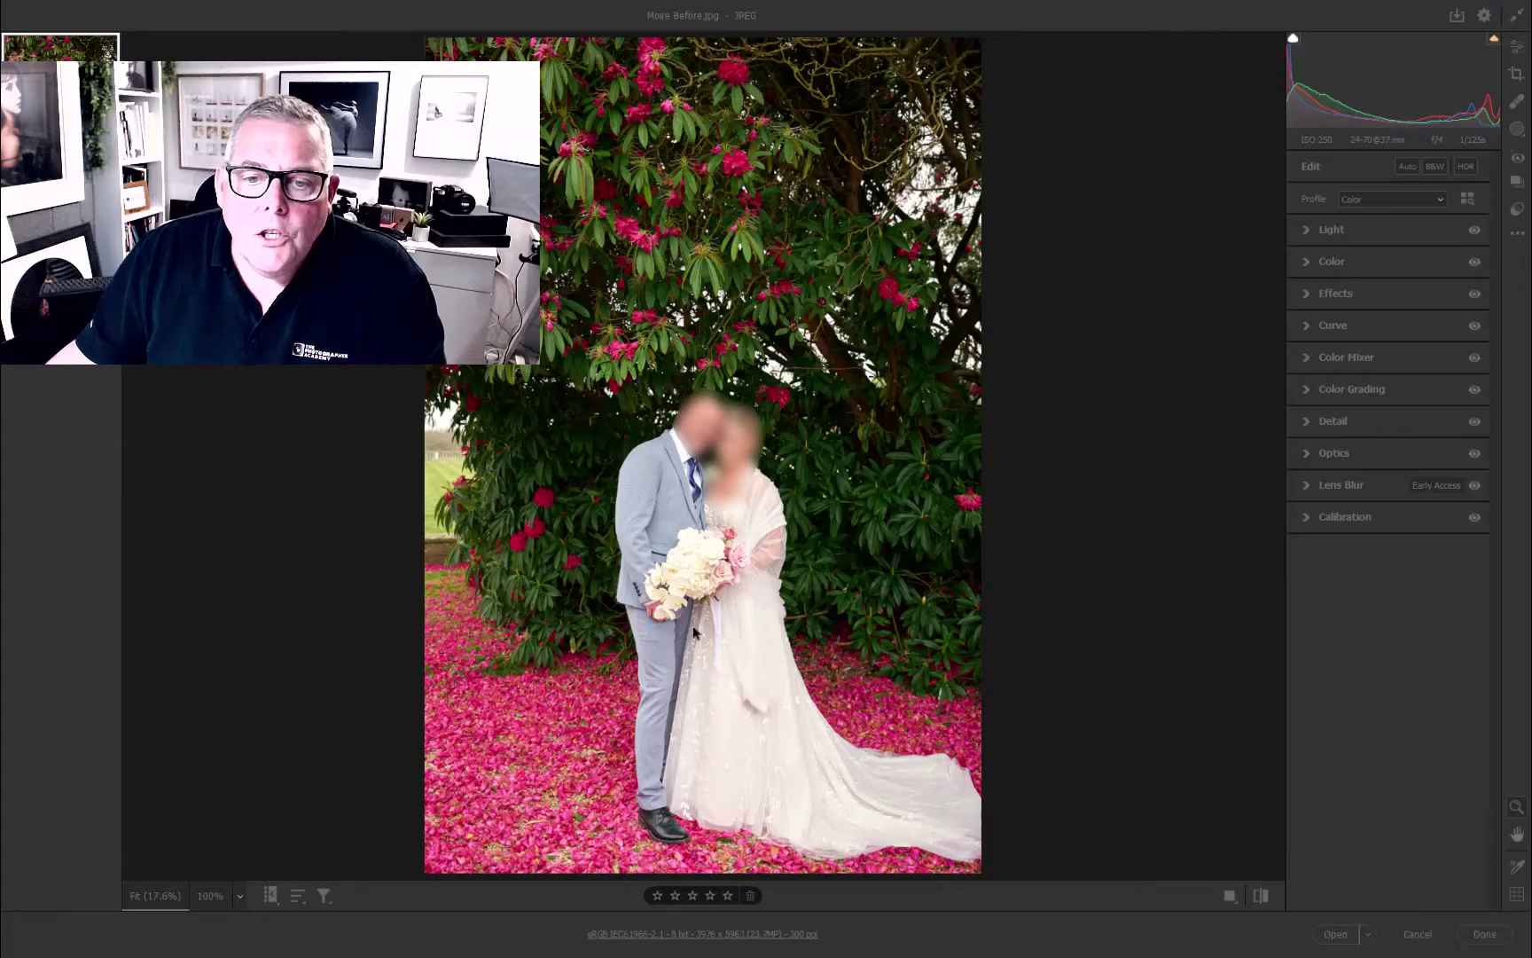
- Zoom in on the groom's checked suit and set the view to 100% to inspect the moiré
click(670, 543)
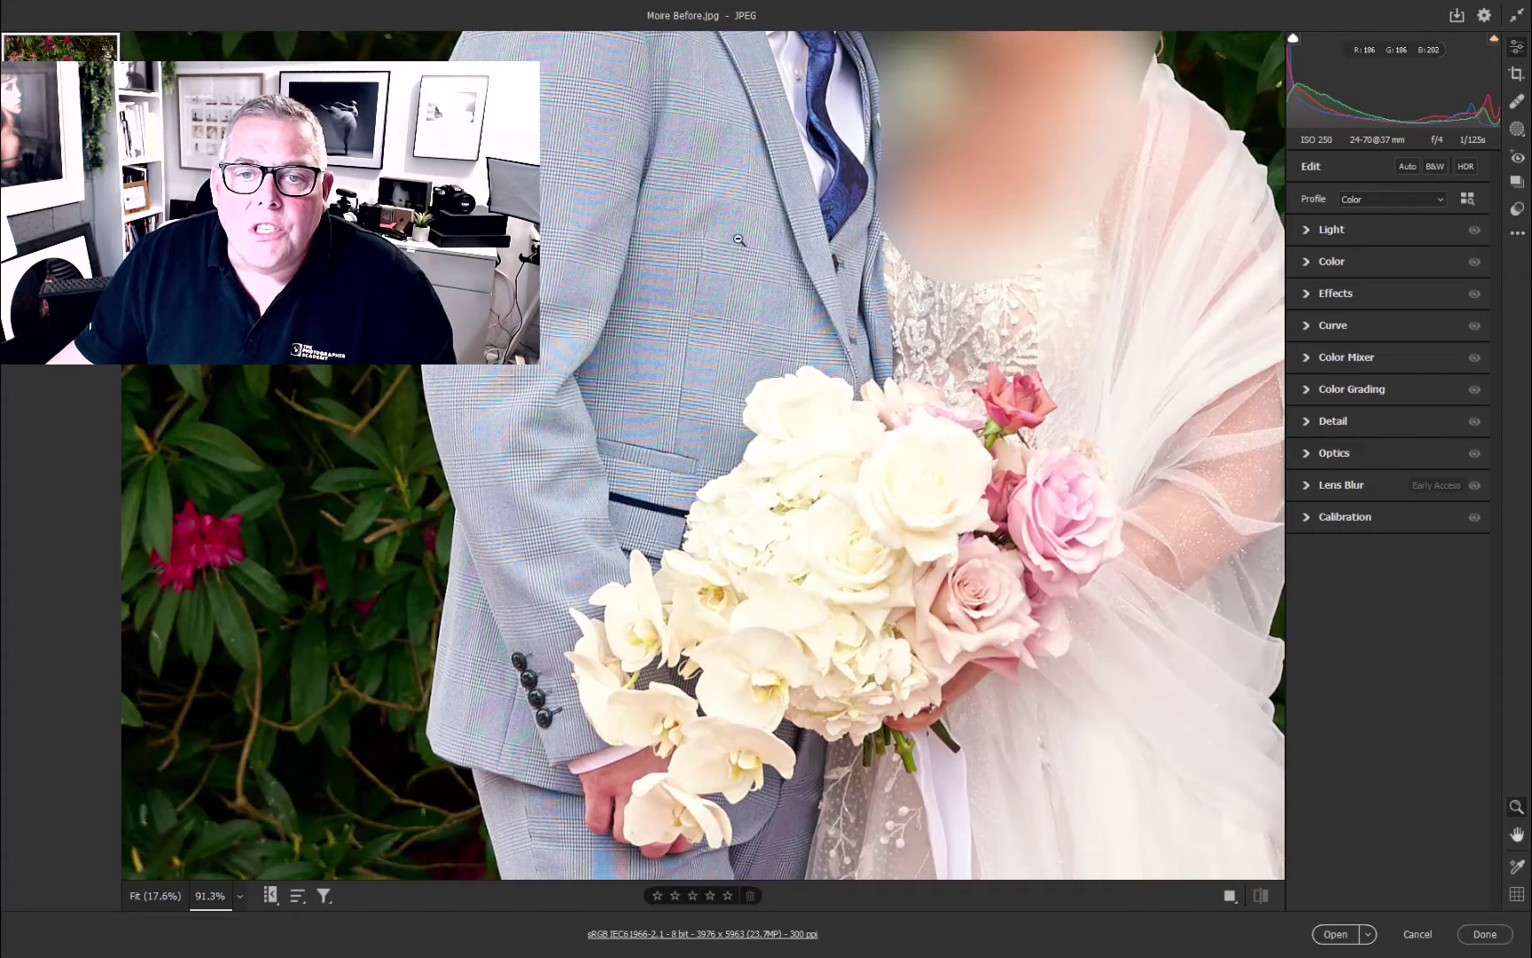
drag(711, 200, 682, 355)
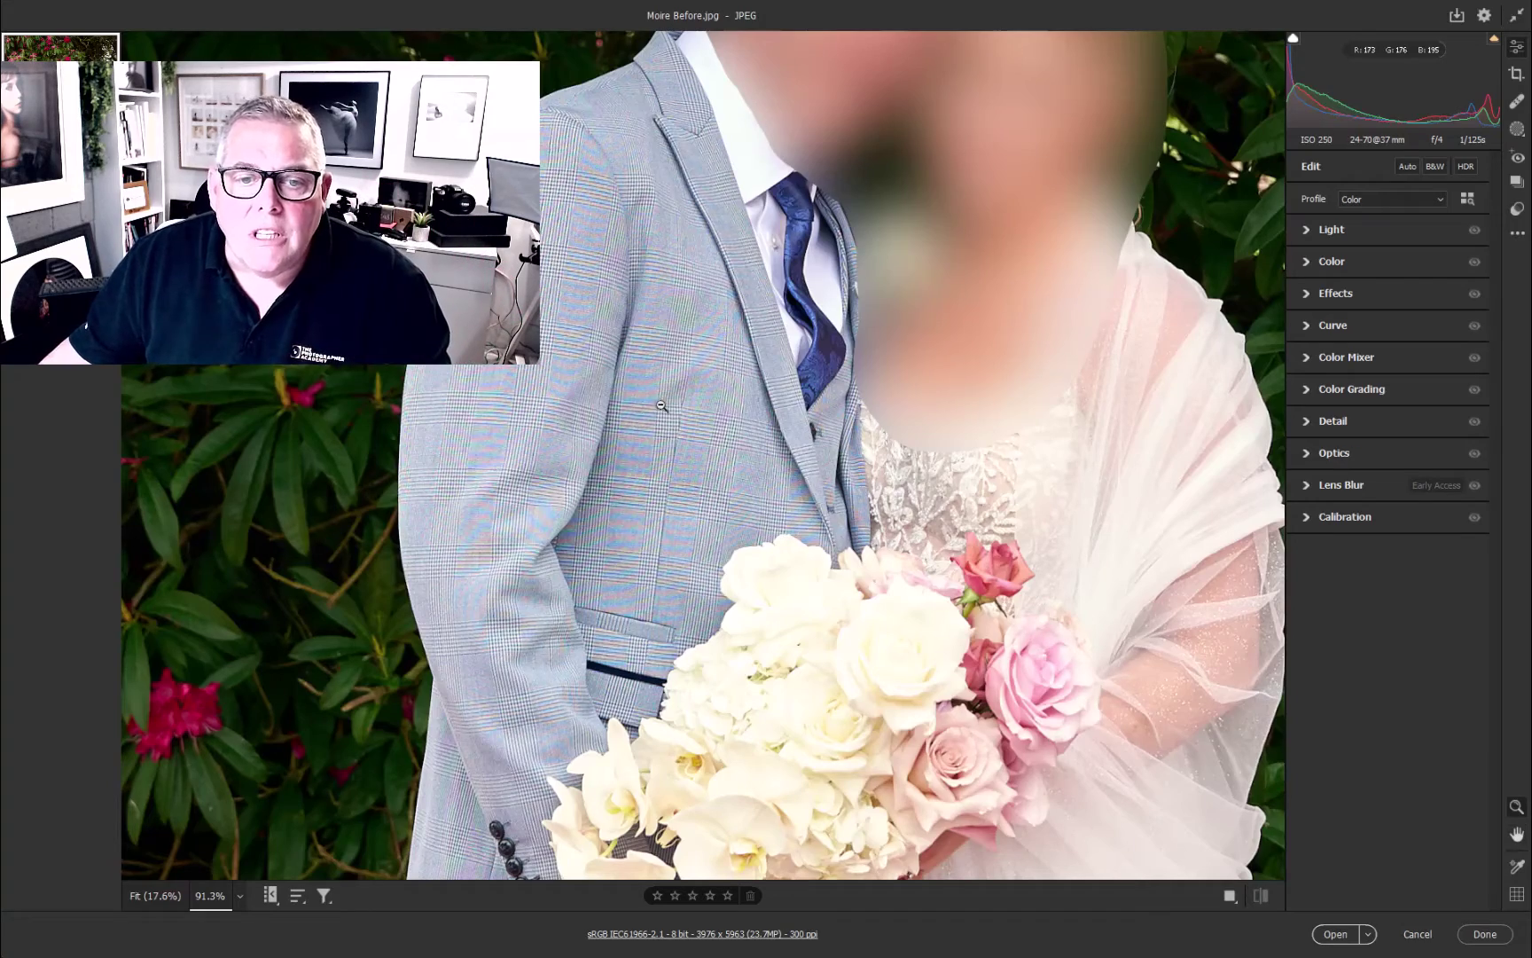
click(618, 415)
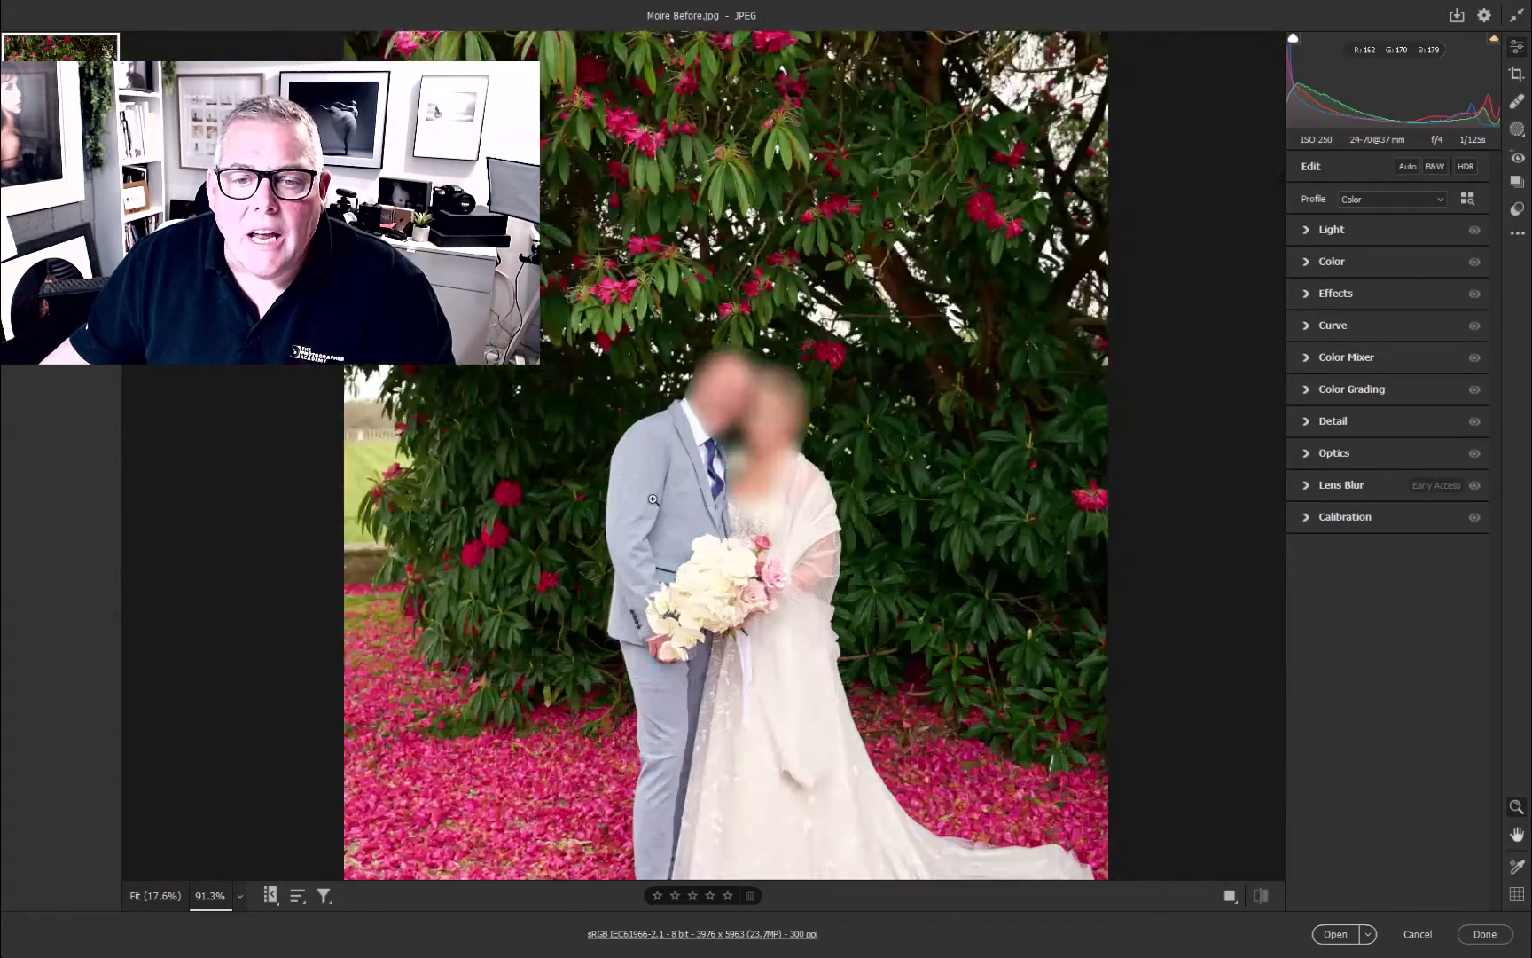
click(653, 499)
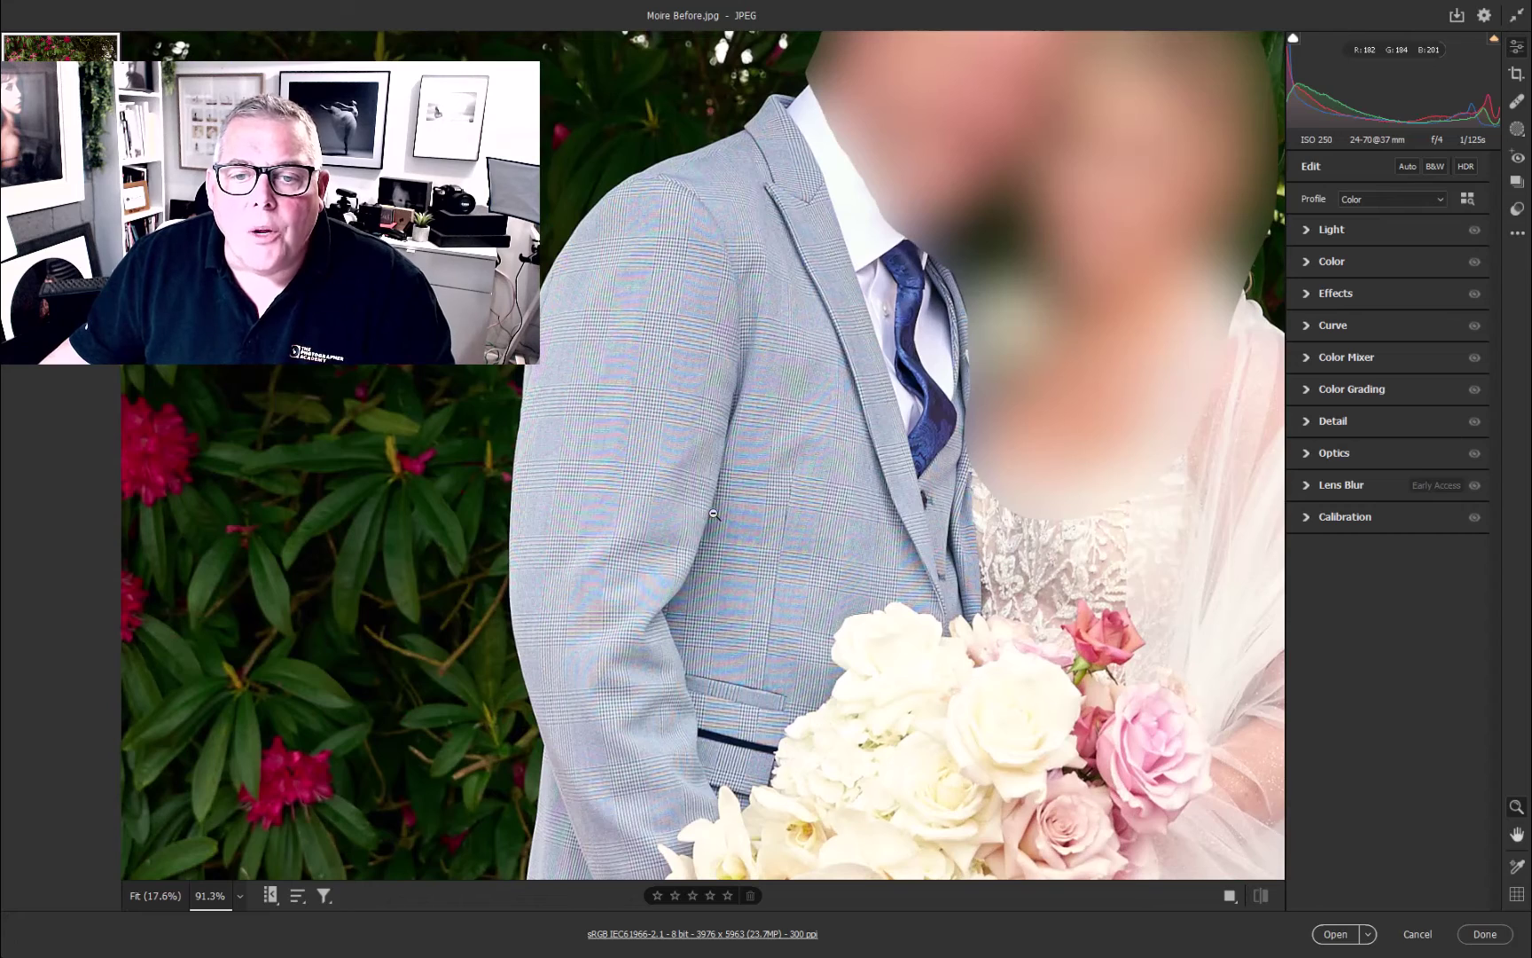
scroll(714, 514, down, 3)
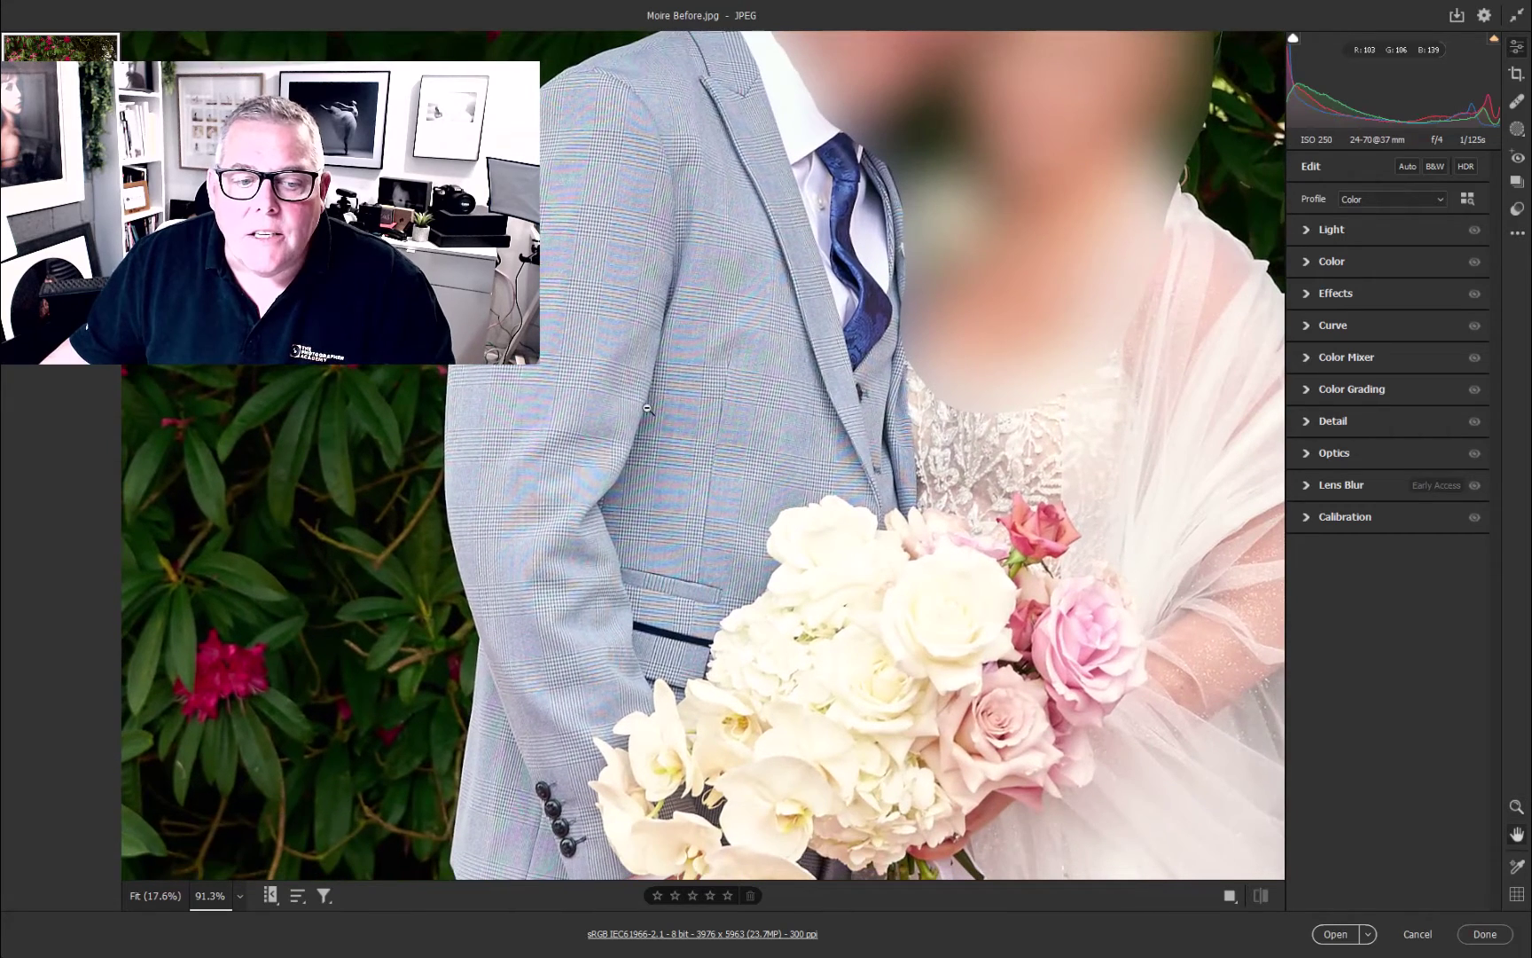
click(239, 895)
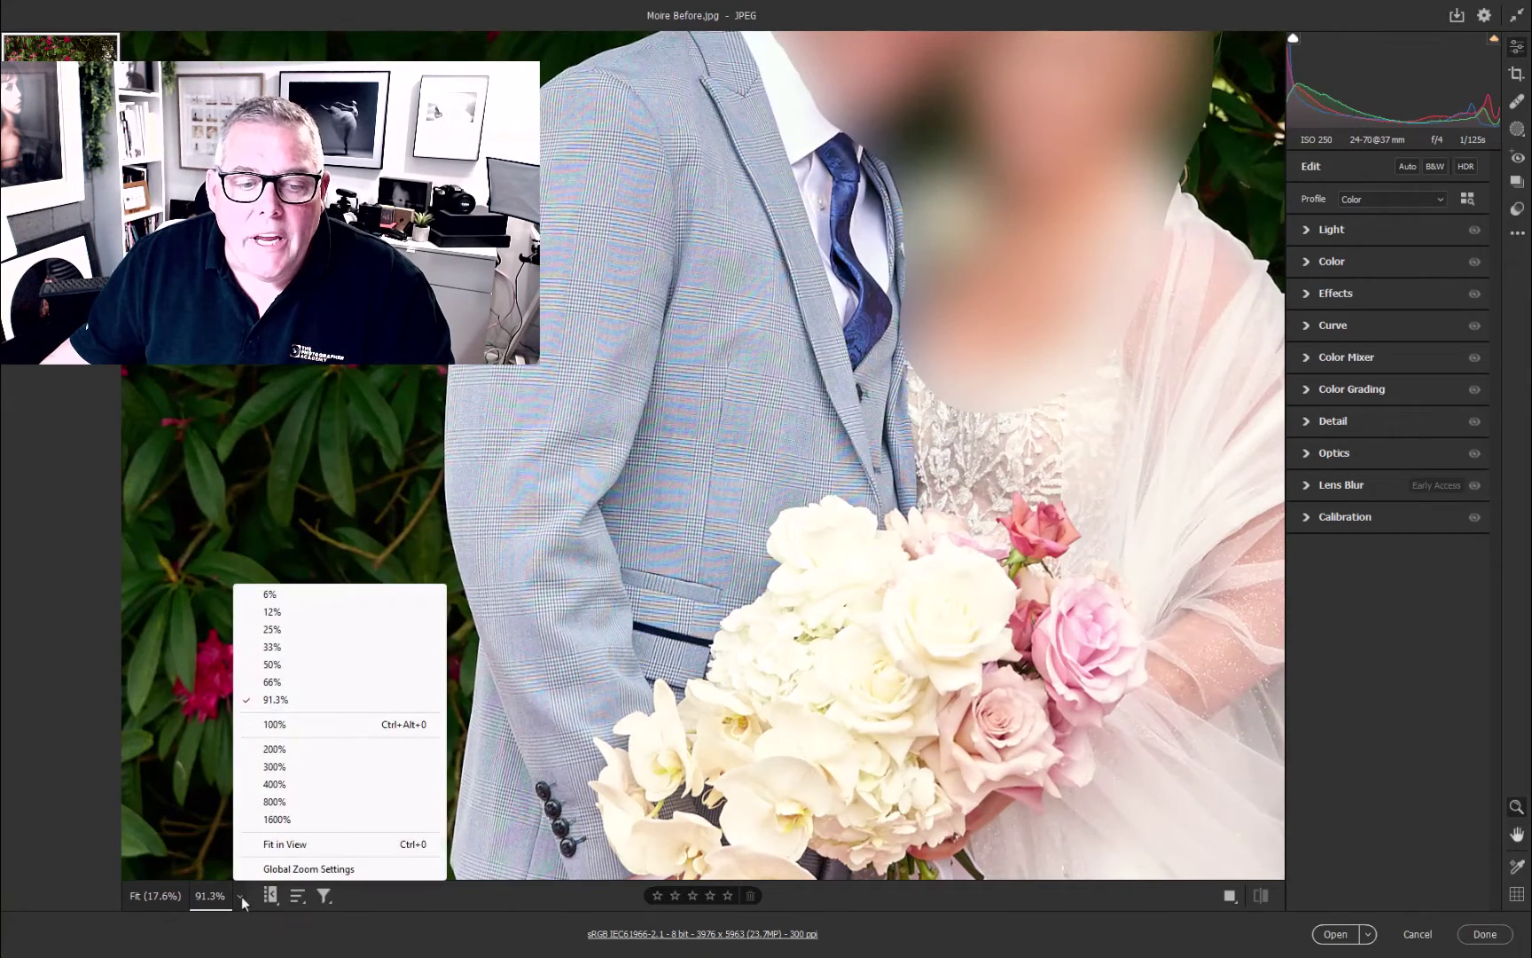
click(286, 724)
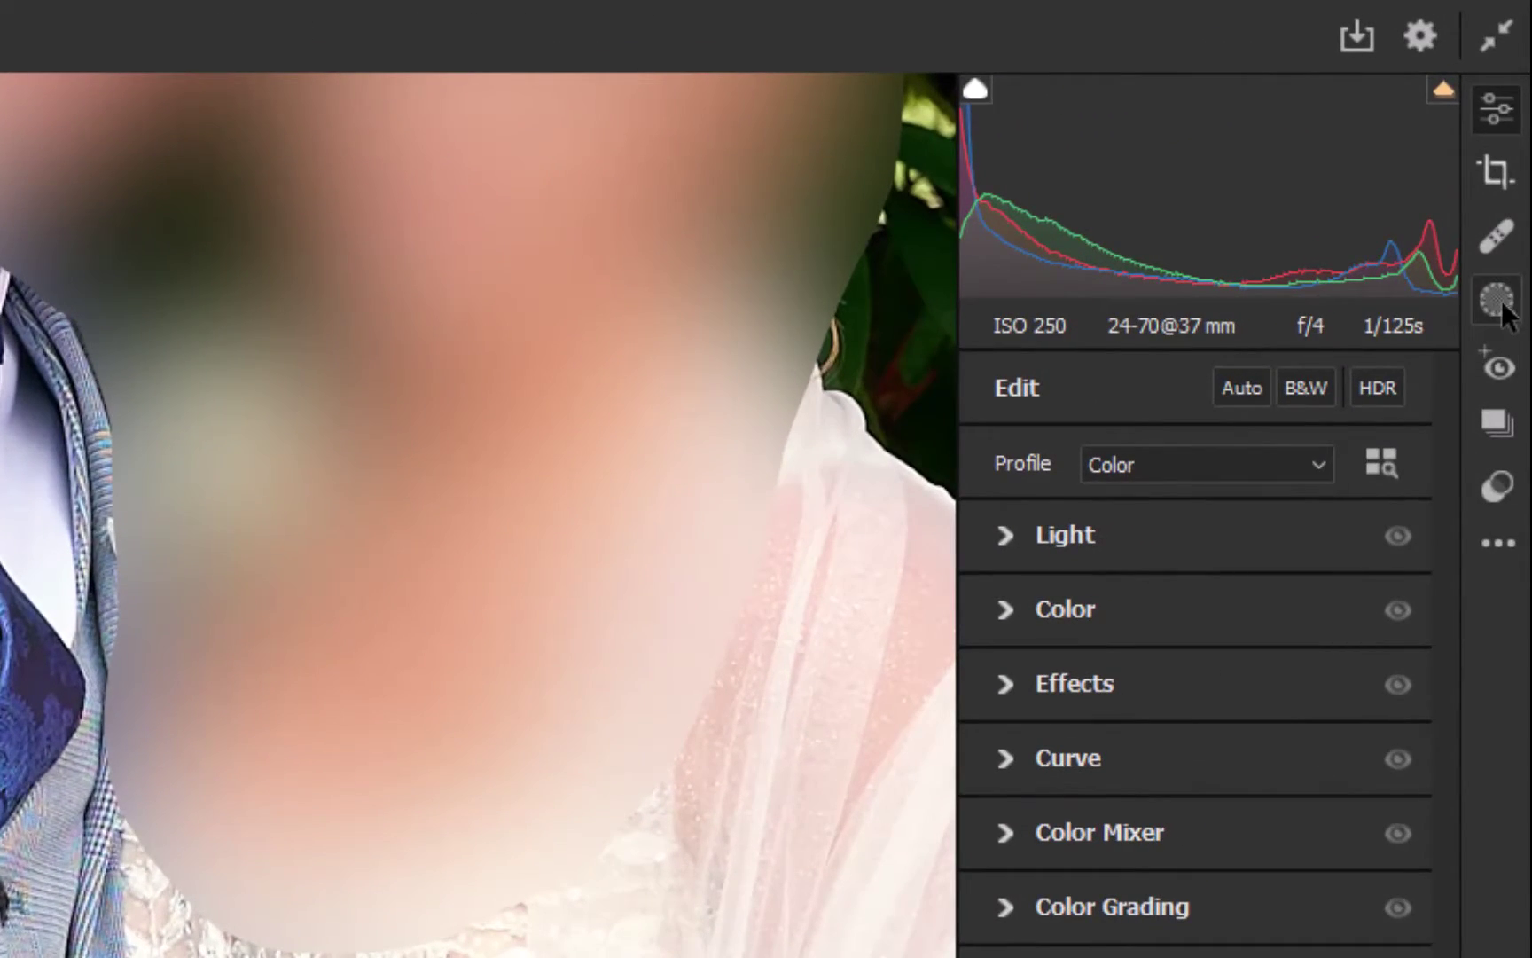
- Start a new Brush mask with an enlarged brush and paint it over the jacket and shoulder
click(1498, 301)
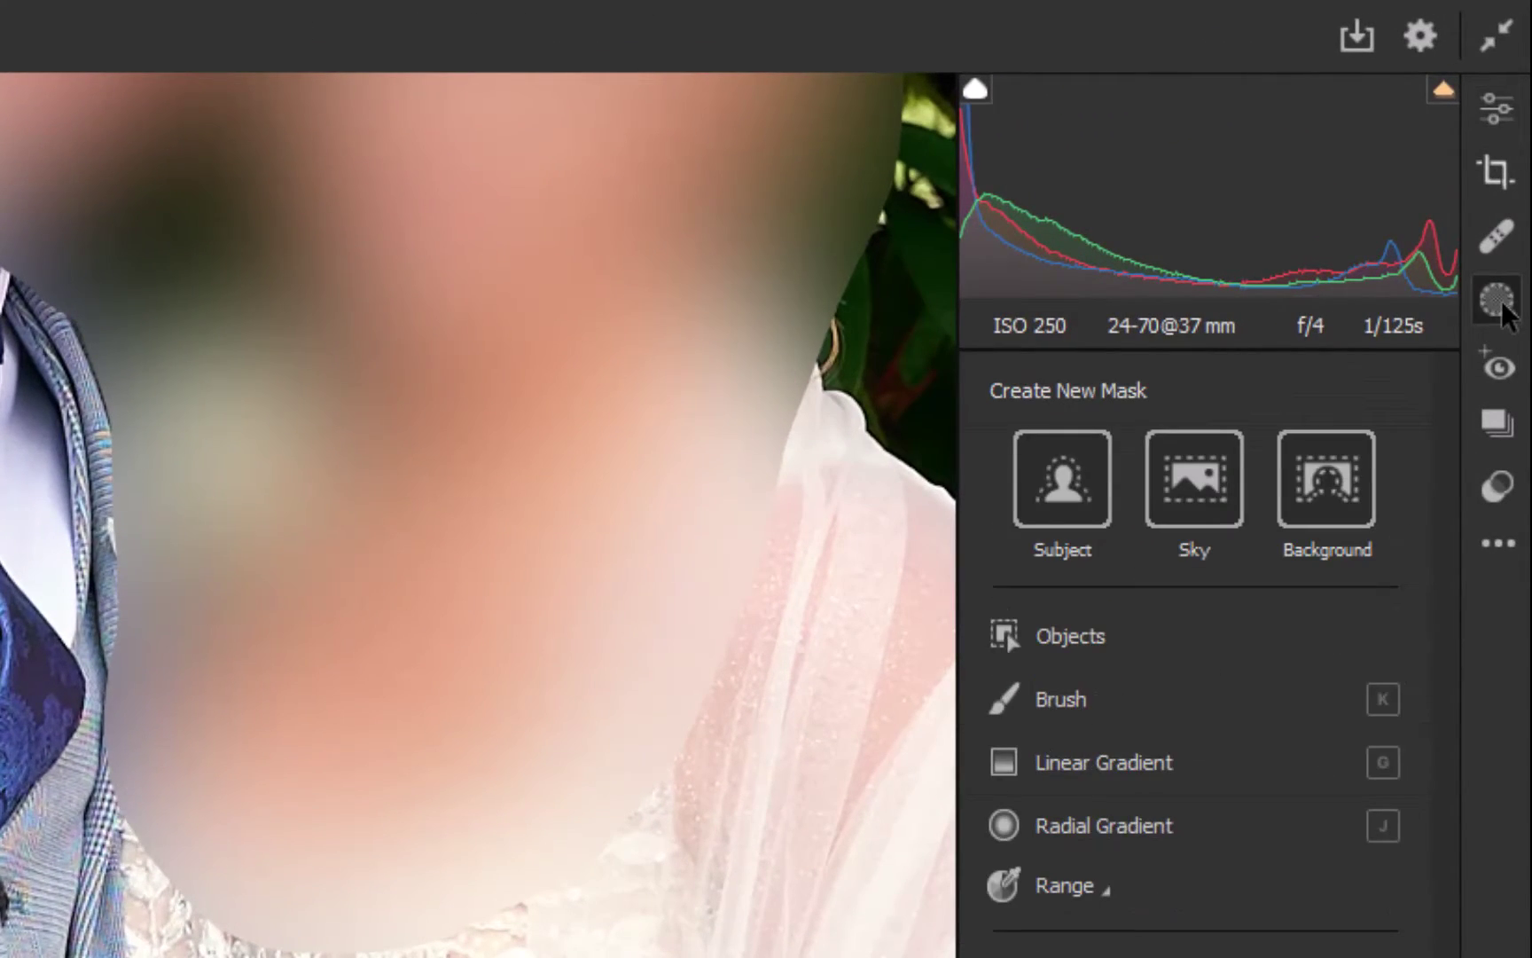
click(1047, 701)
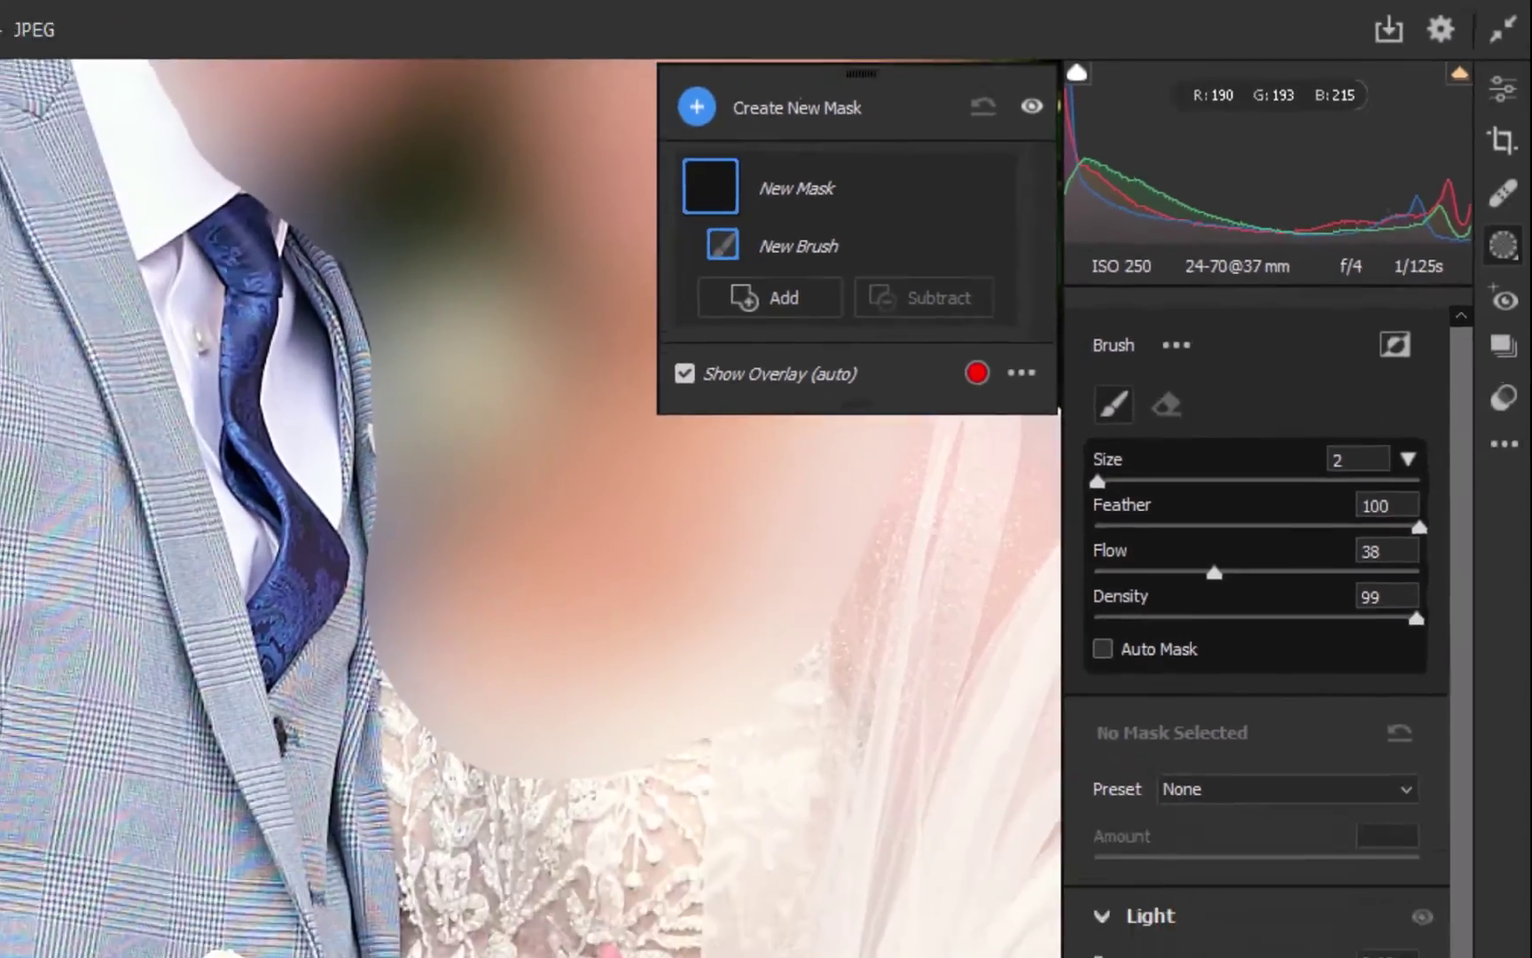
key(bracketright)
key(bracketright)
key(bracketright)
key(bracketright)
key(bracketright)
key(bracketright)
key(bracketright)
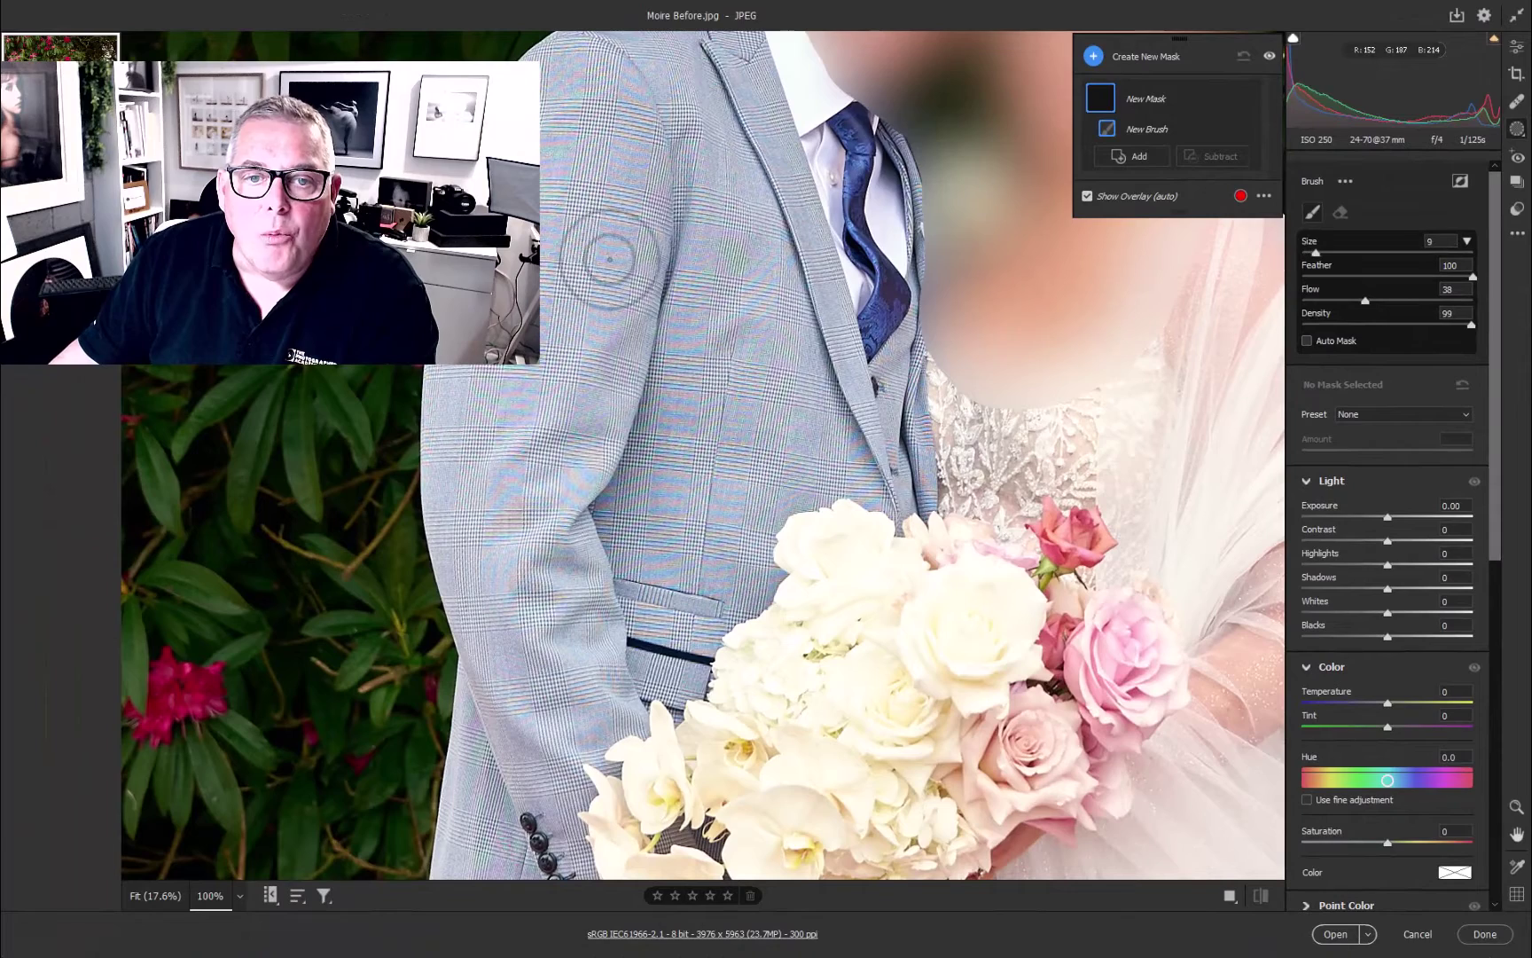
key(bracketright)
key(bracketright)
key(bracketright)
key(bracketright)
key(bracketright)
drag(639, 143, 604, 271)
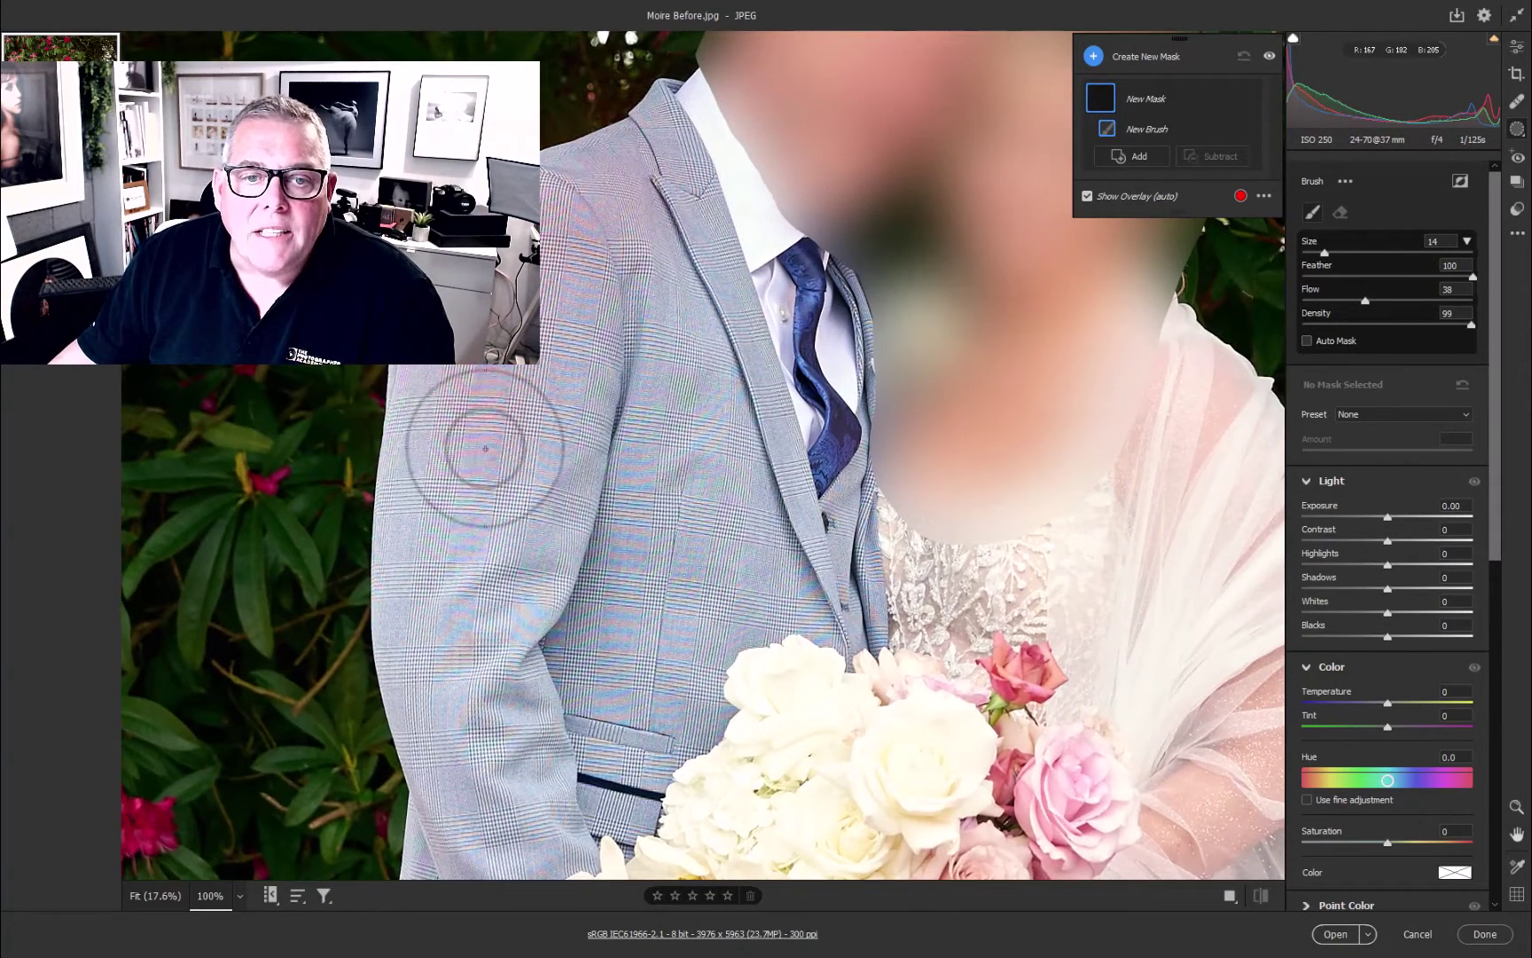
mouse_move(485, 448)
mouse_down()
mouse_move(480, 559)
mouse_move(616, 268)
mouse_move(698, 276)
mouse_move(676, 202)
mouse_move(729, 511)
mouse_move(761, 592)
mouse_move(788, 586)
mouse_move(647, 688)
mouse_move(561, 706)
mouse_move(524, 555)
mouse_move(438, 515)
mouse_move(444, 617)
mouse_move(499, 813)
mouse_up()
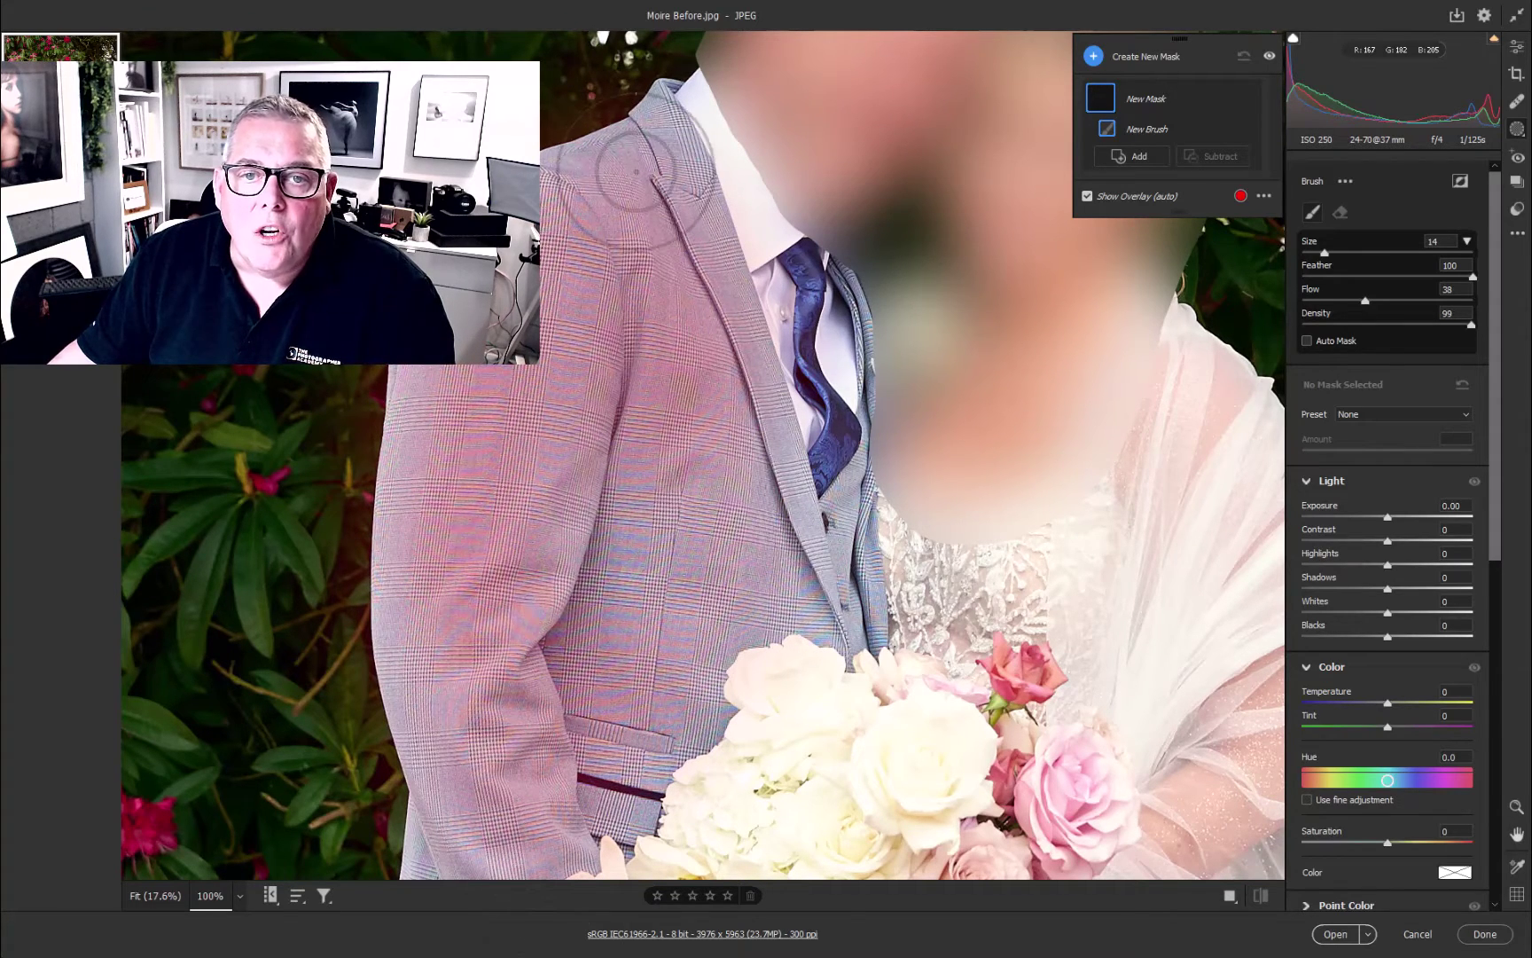
drag(636, 171, 683, 151)
- With a smaller brush, paint Mask 1 along the groom's lower sleeve
key(bracketleft)
key(bracketleft)
key(bracketleft)
key(bracketleft)
key(bracketleft)
key(bracketleft)
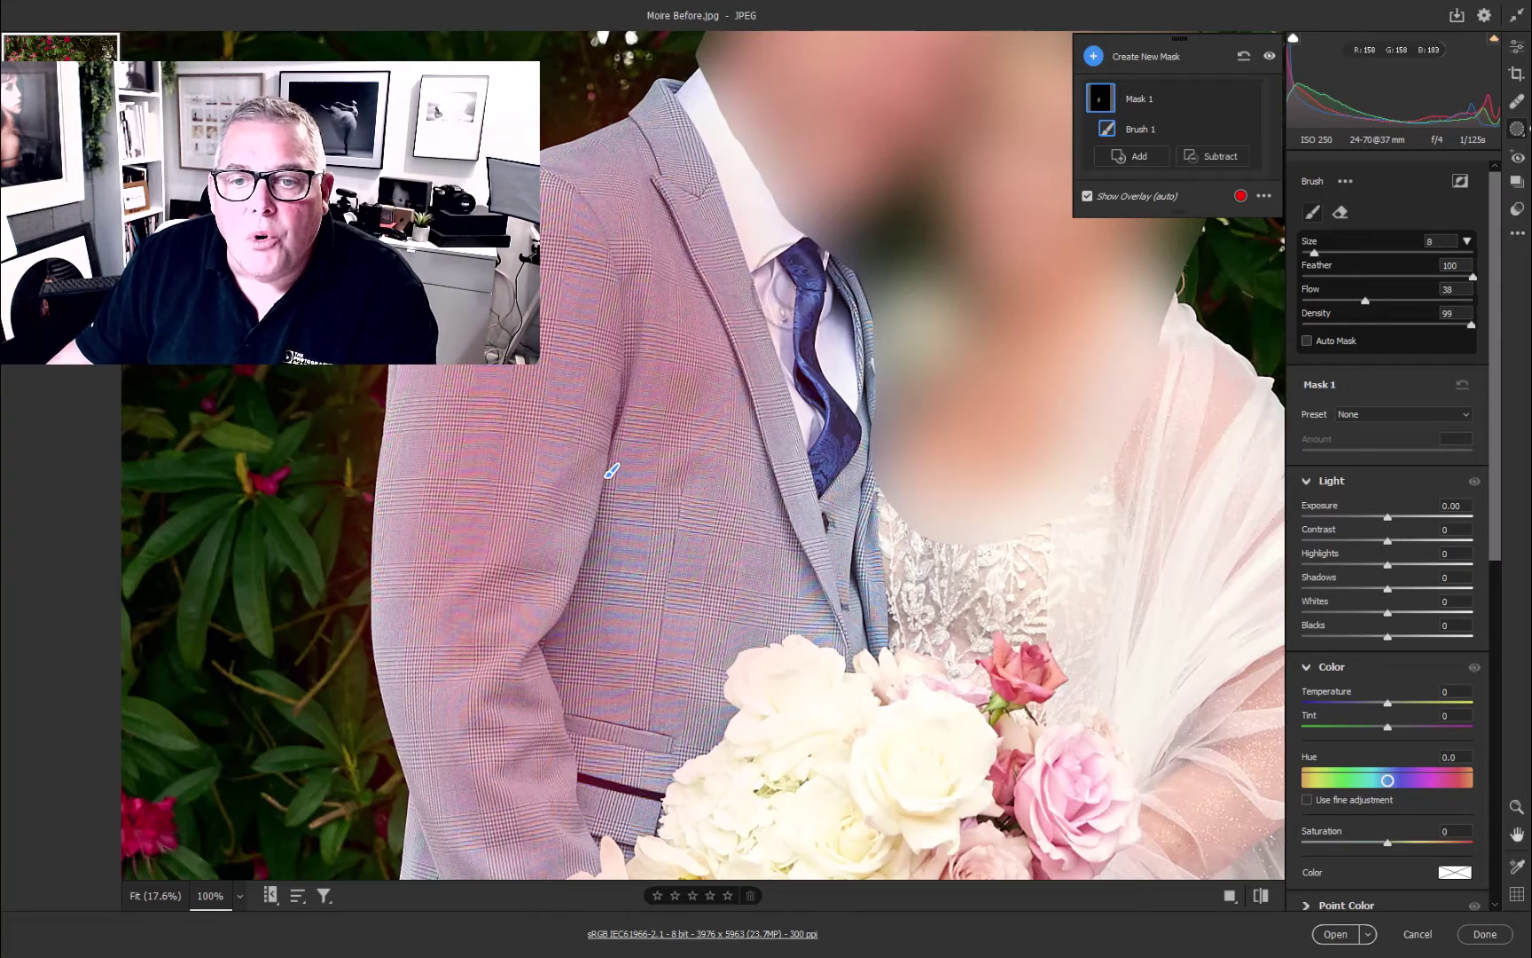
key(bracketleft)
key(bracketleft)
key(bracketleft)
key(bracketleft)
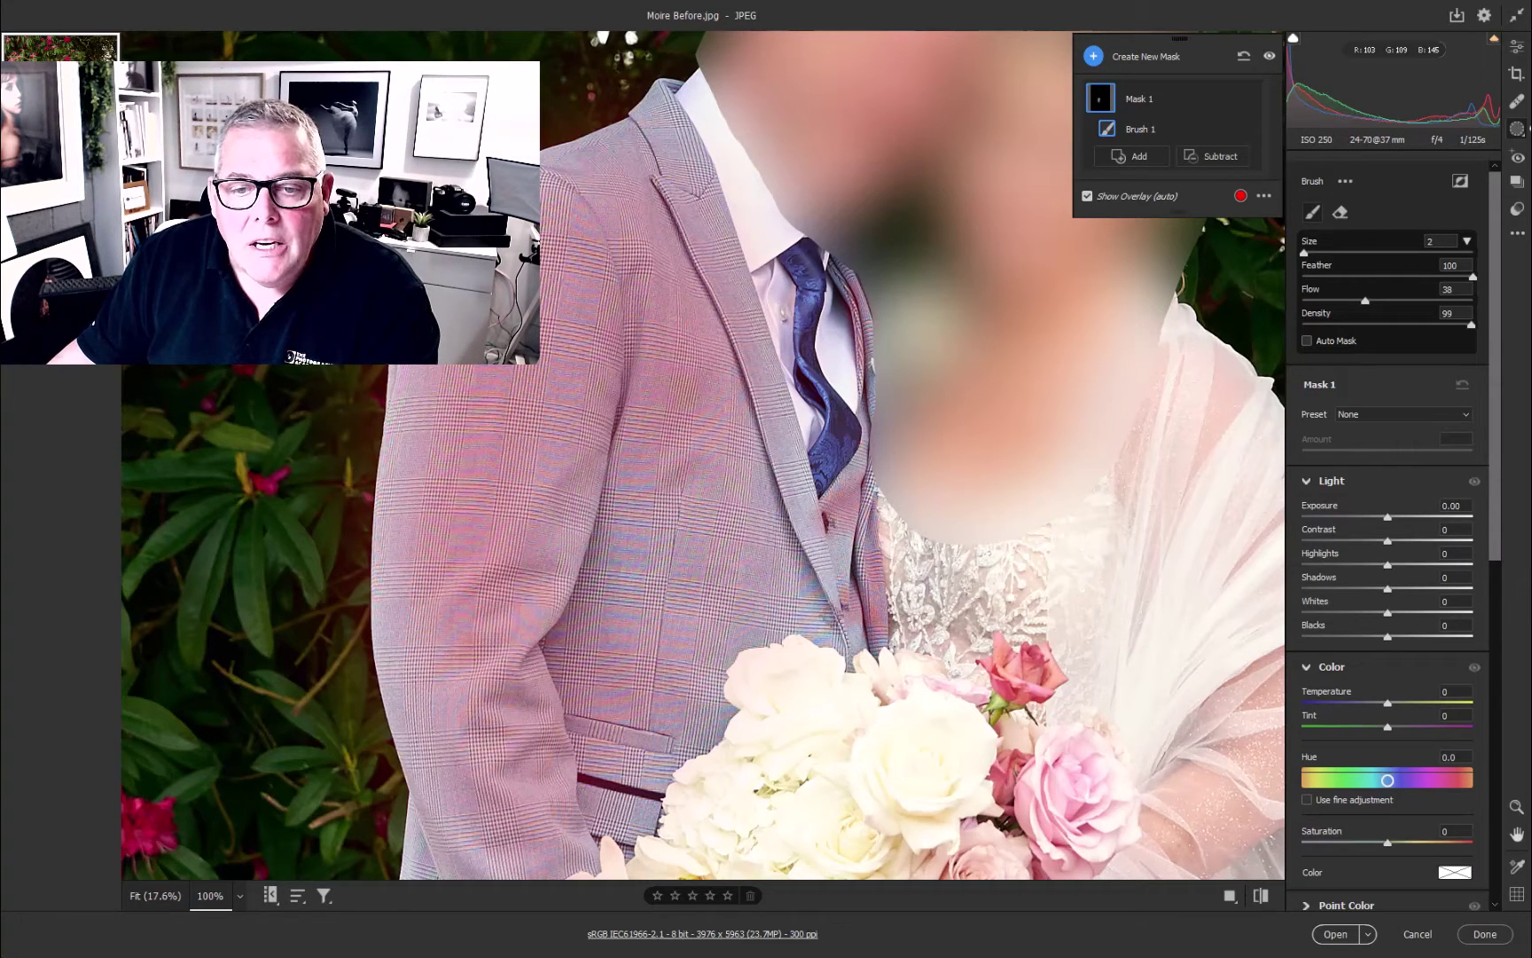
key(bracketright)
key(bracketright)
key(bracketright)
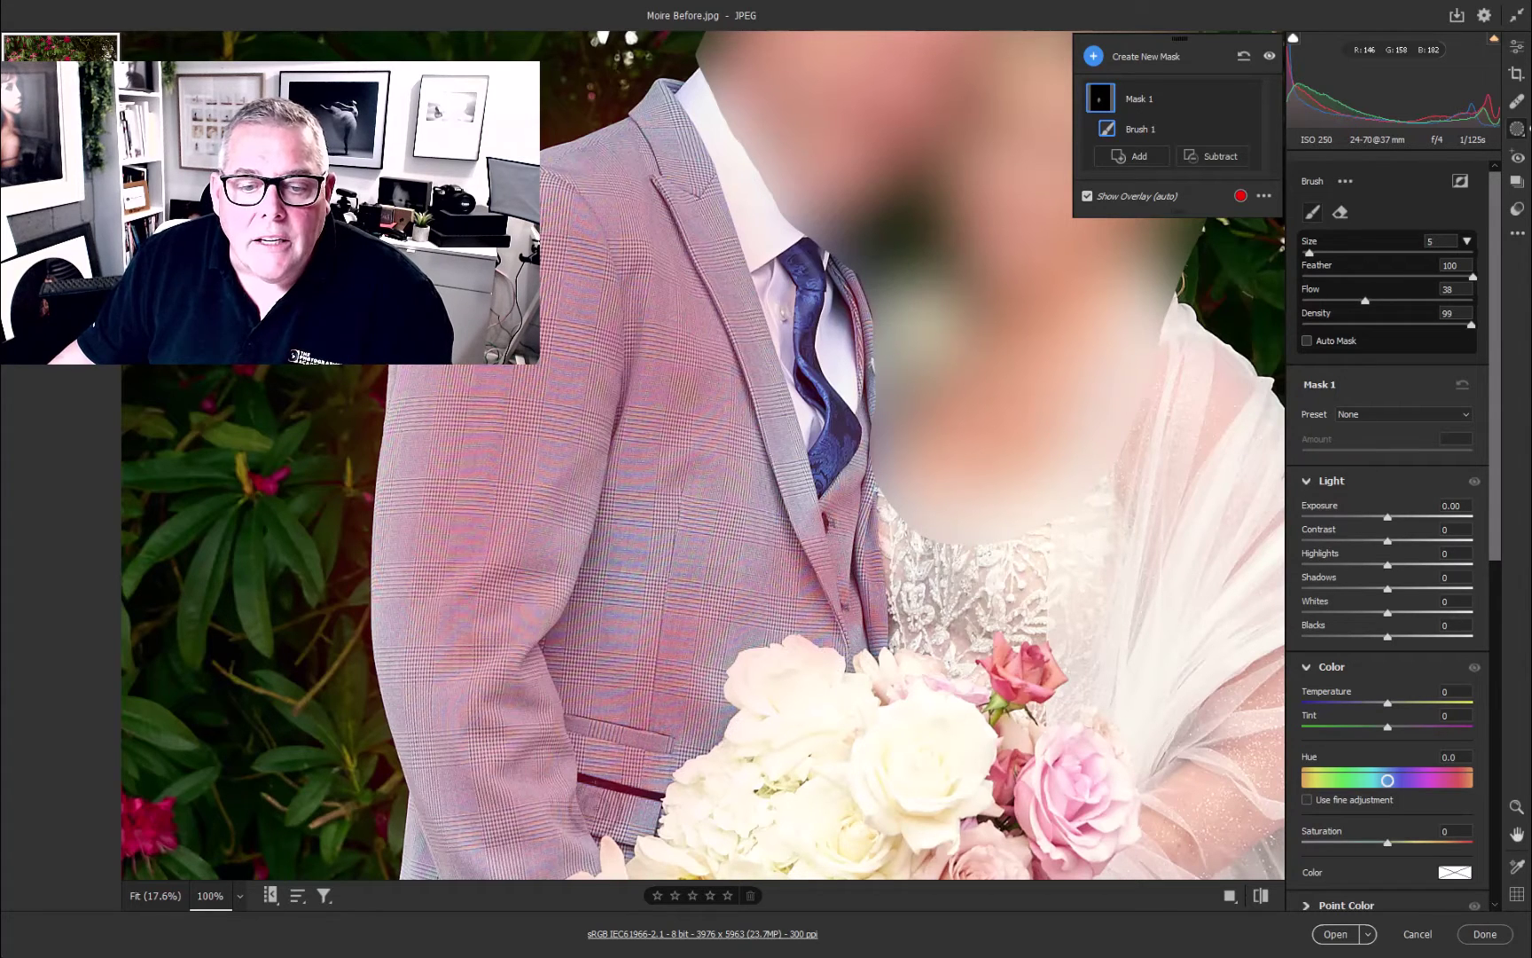
drag(477, 853, 548, 443)
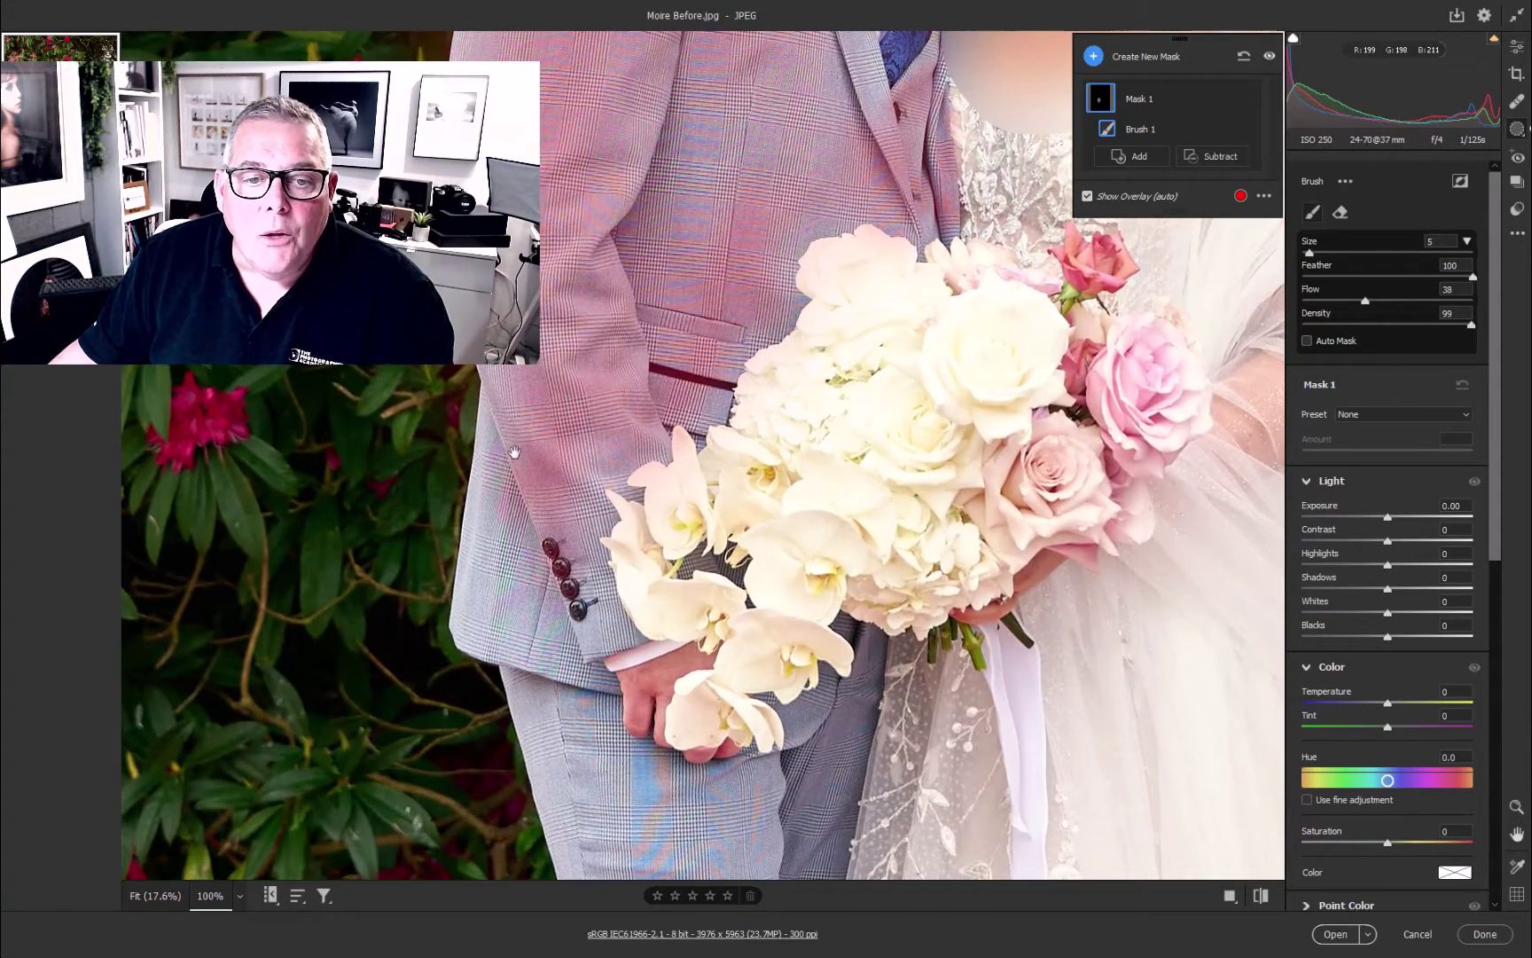
mouse_move(489, 626)
mouse_down()
mouse_move(514, 550)
mouse_move(496, 656)
mouse_move(576, 621)
mouse_move(594, 539)
mouse_up()
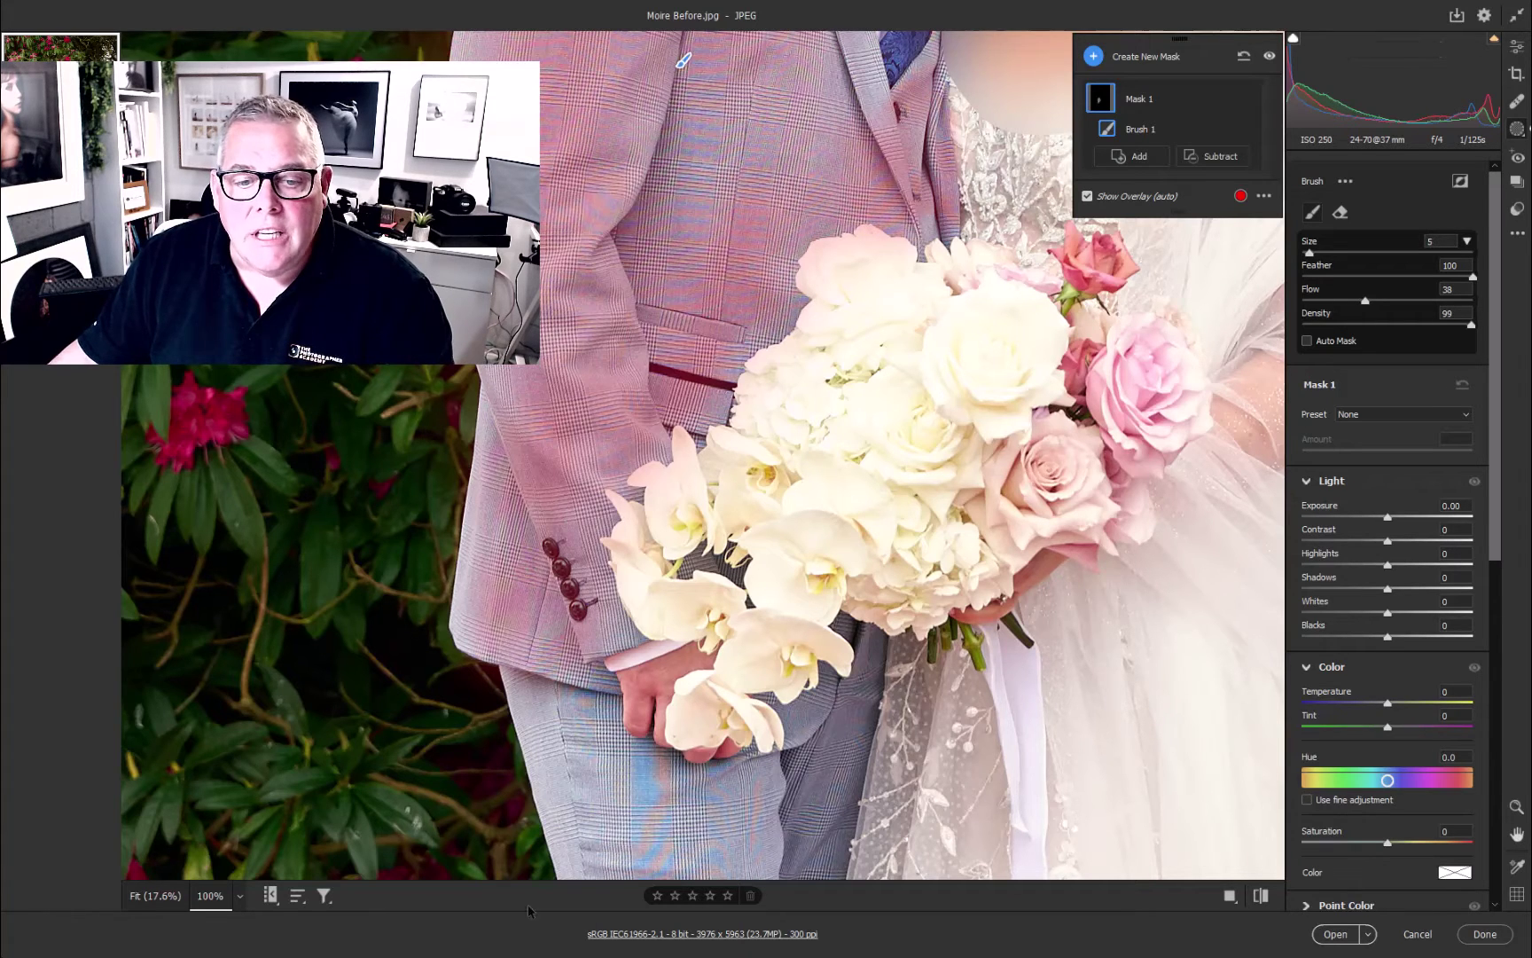
drag(642, 734, 594, 579)
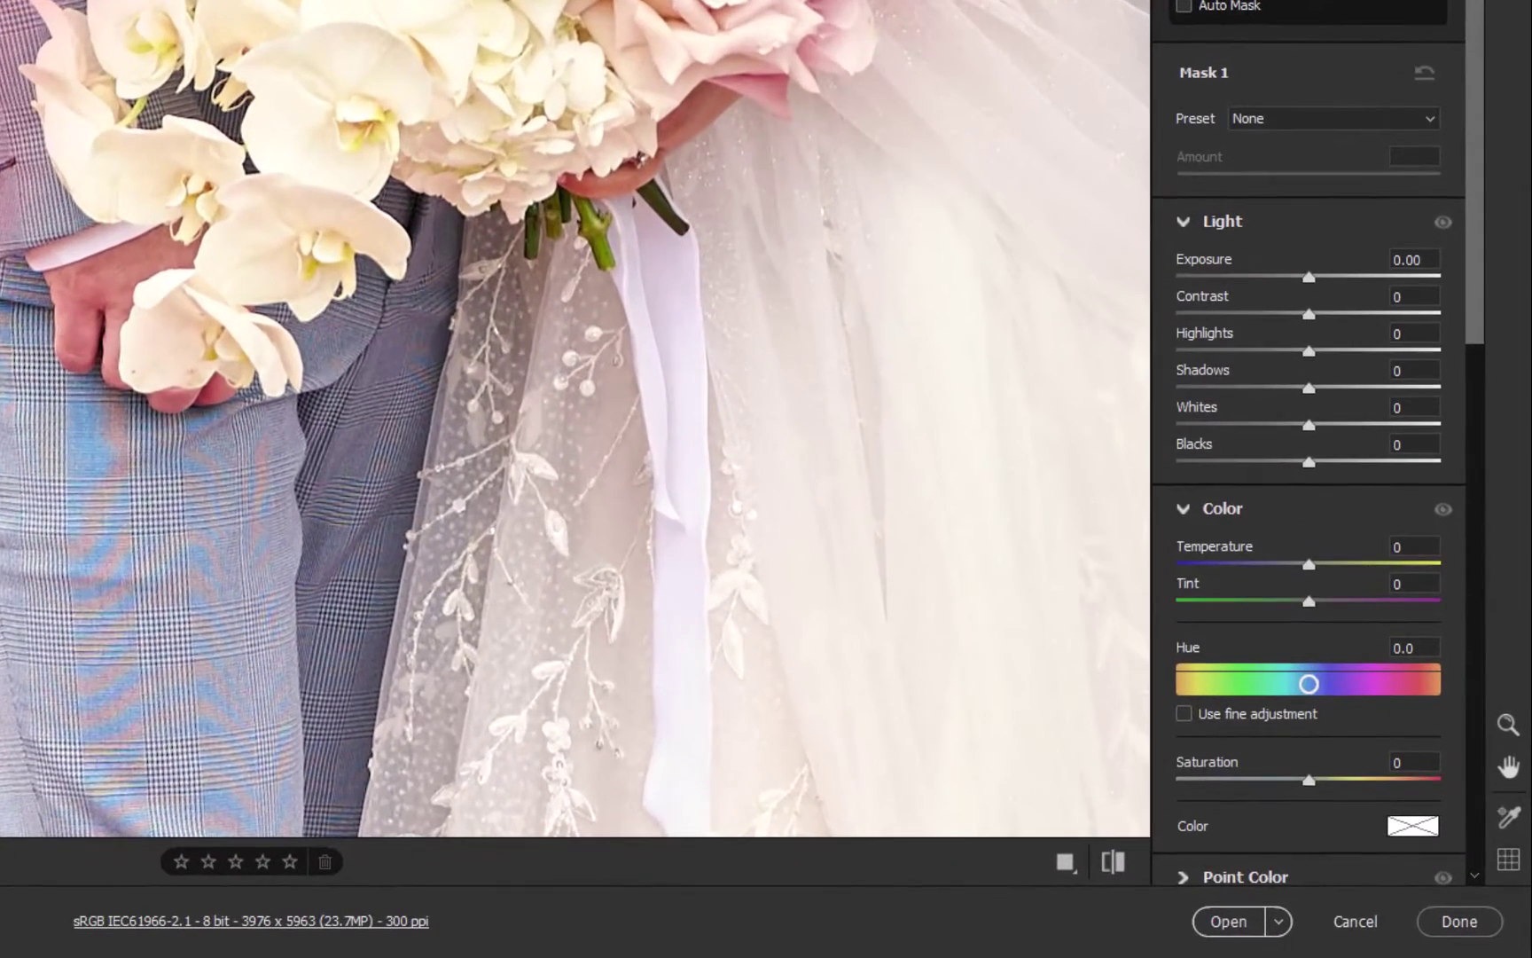
- Set the suit mask's Moire Reduction slider to +80
scroll(1495, 233, down, 12)
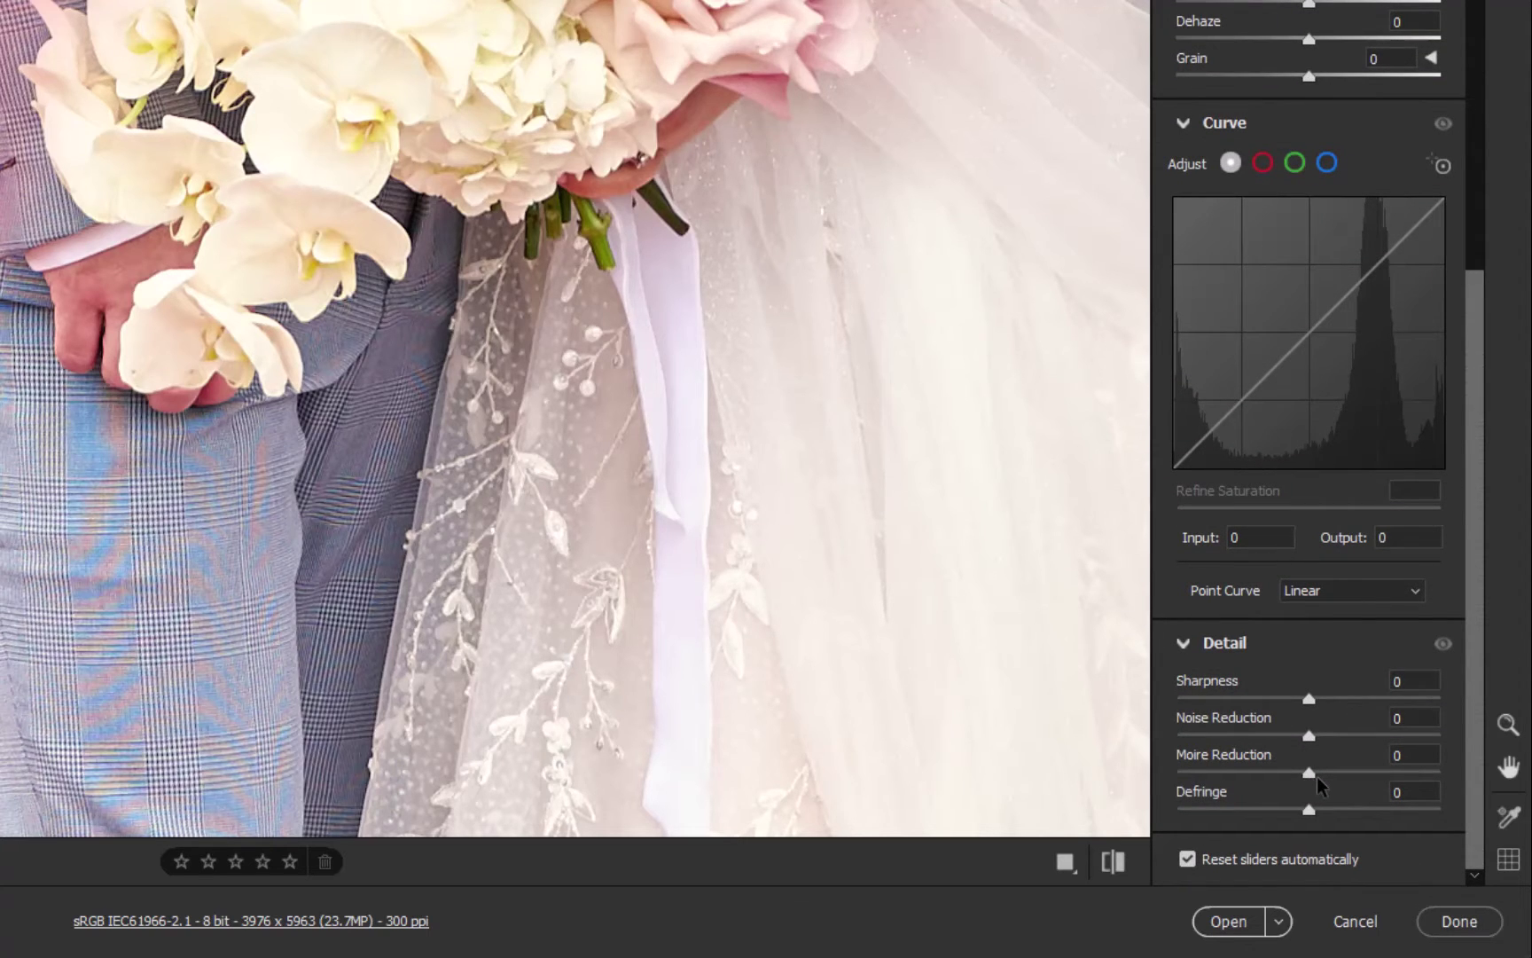
drag(1317, 776, 1338, 828)
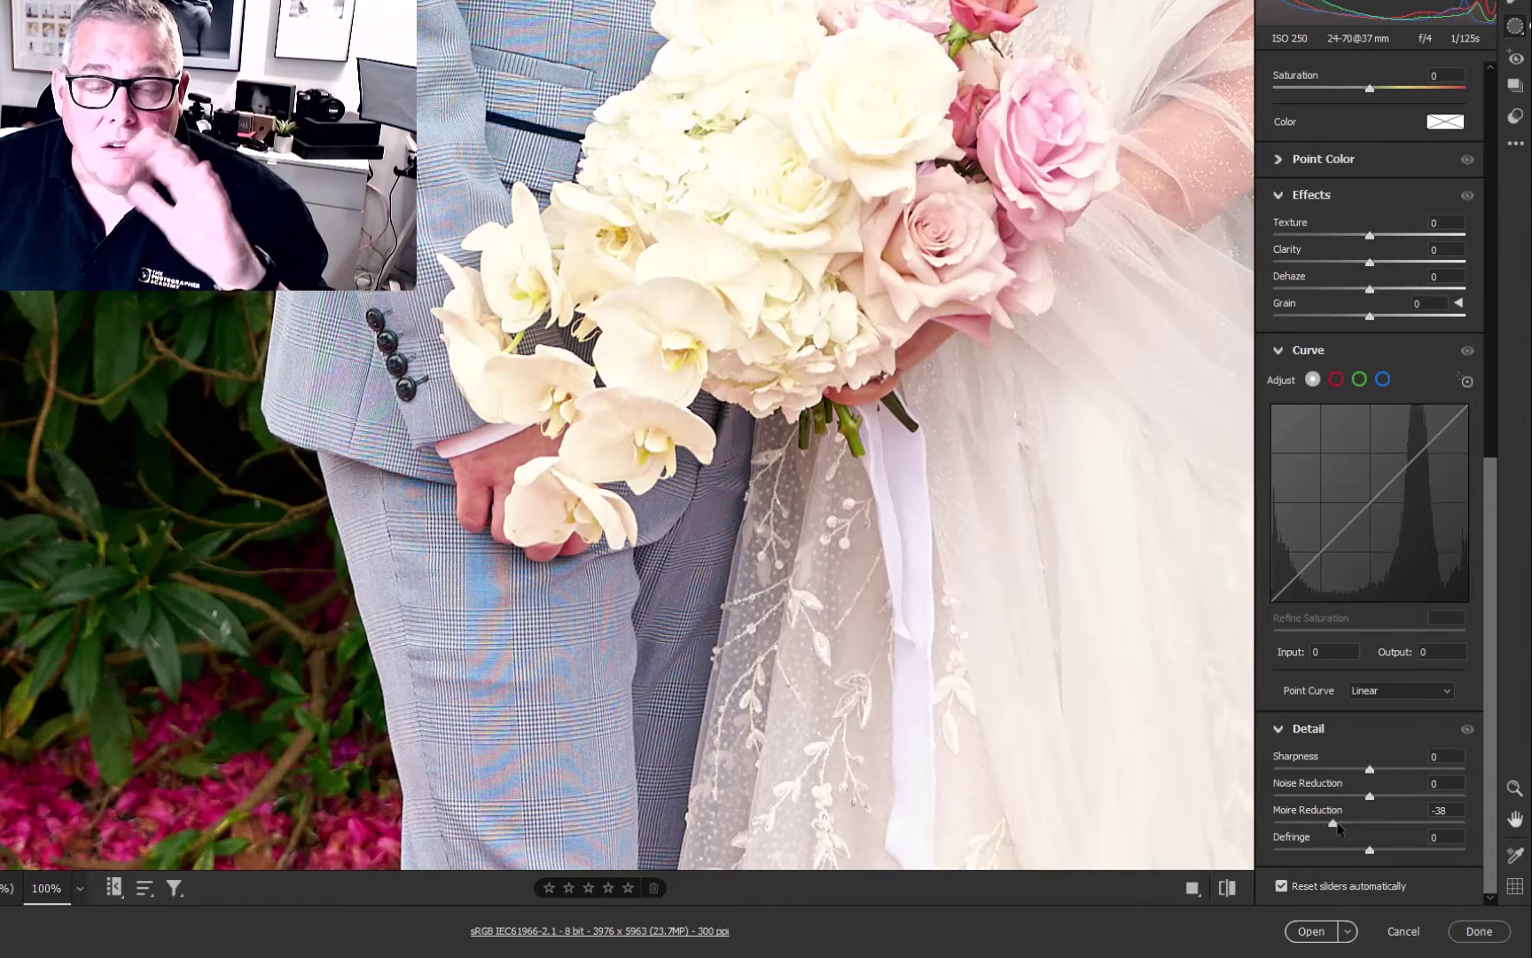
drag(1338, 827, 1382, 822)
drag(1464, 822, 1451, 822)
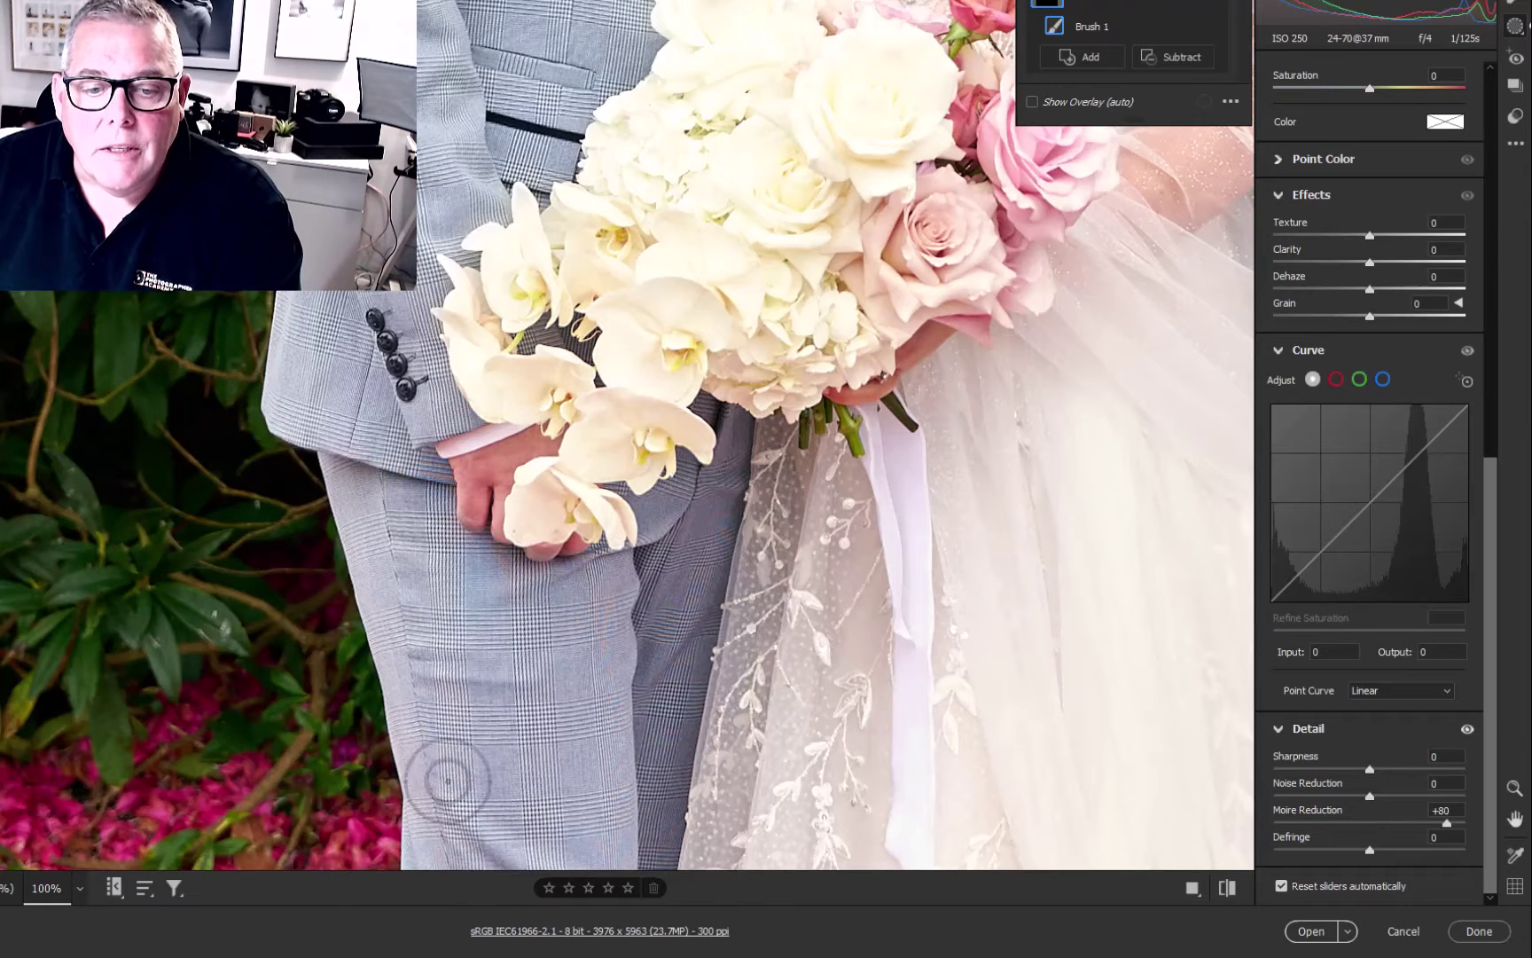
- Pan down the trouser legs to the hems and back to check the moiré is gone
drag(483, 668, 462, 496)
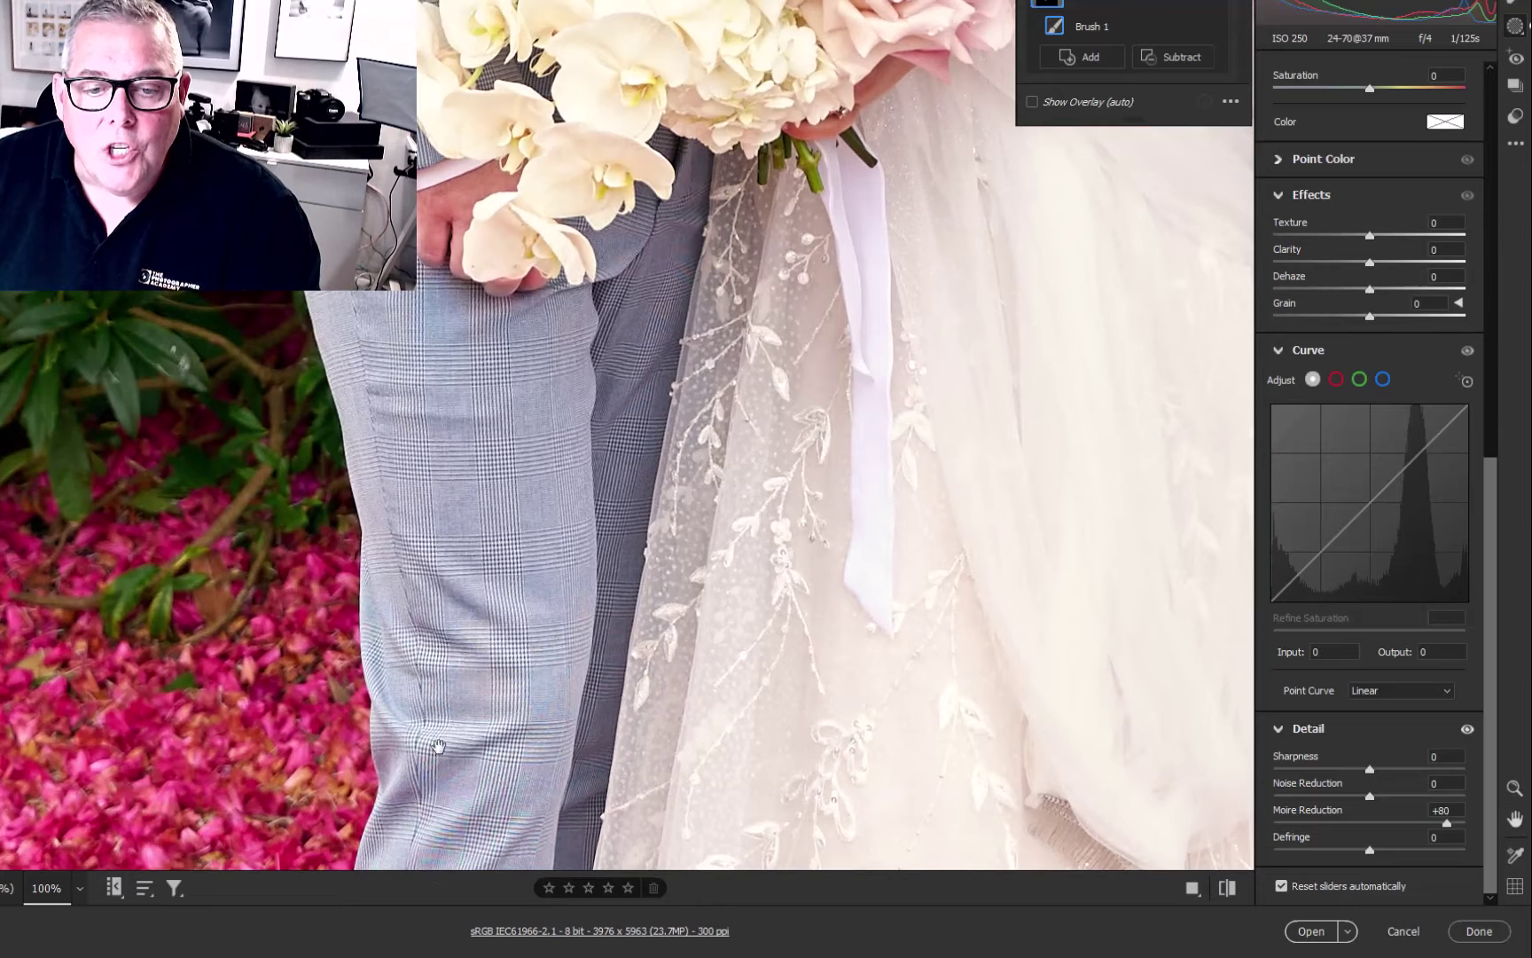
drag(491, 660, 532, 528)
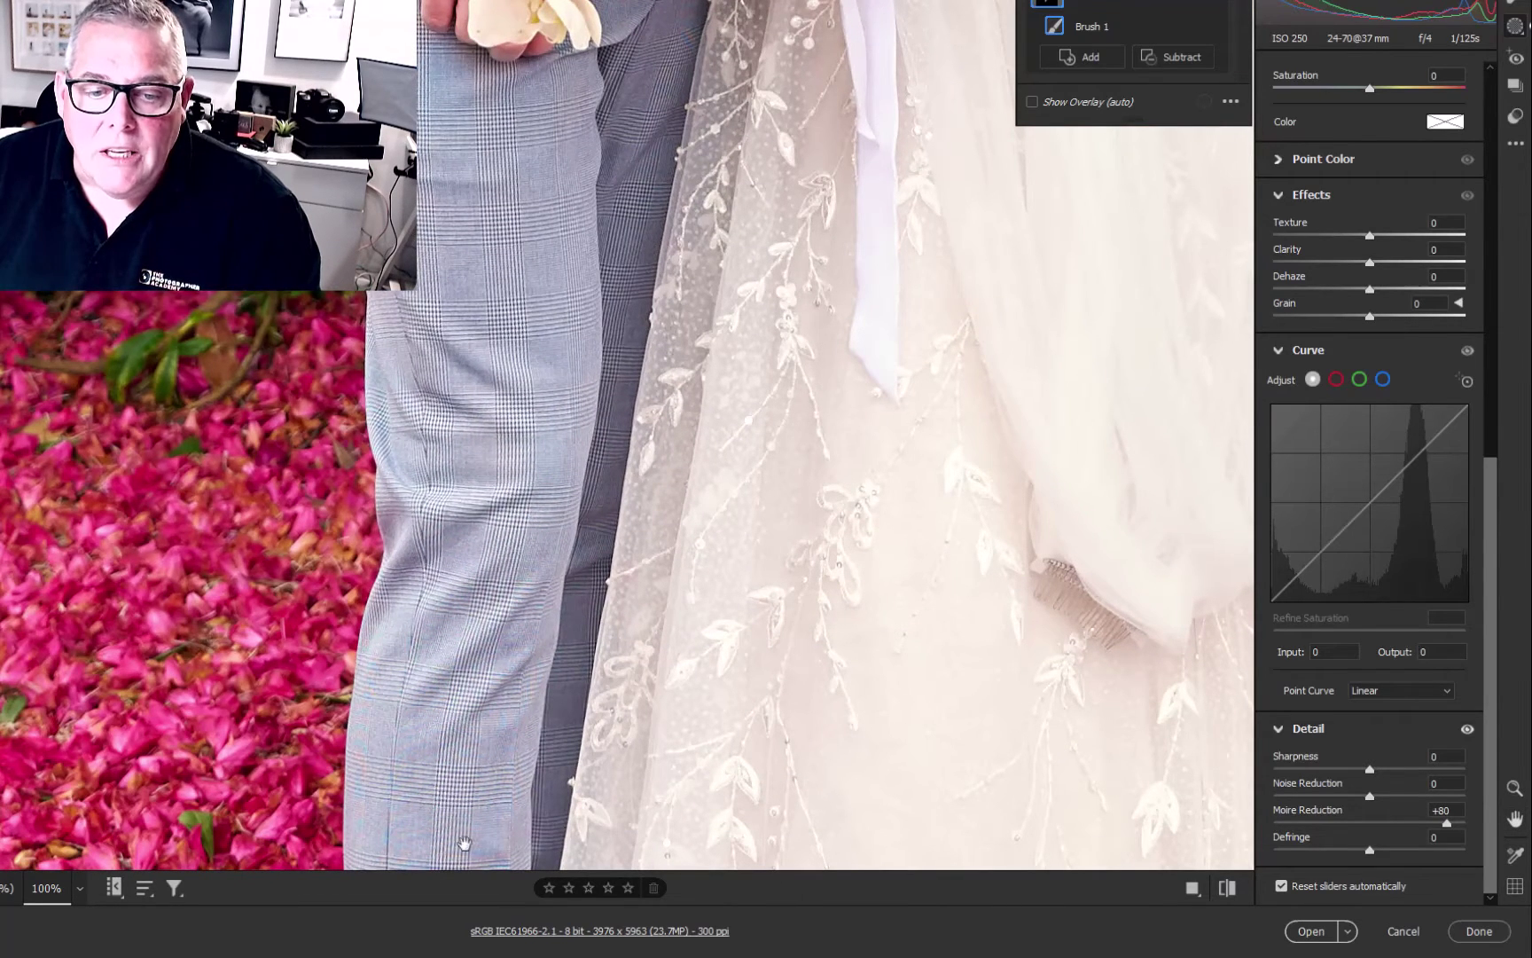
drag(479, 831, 476, 605)
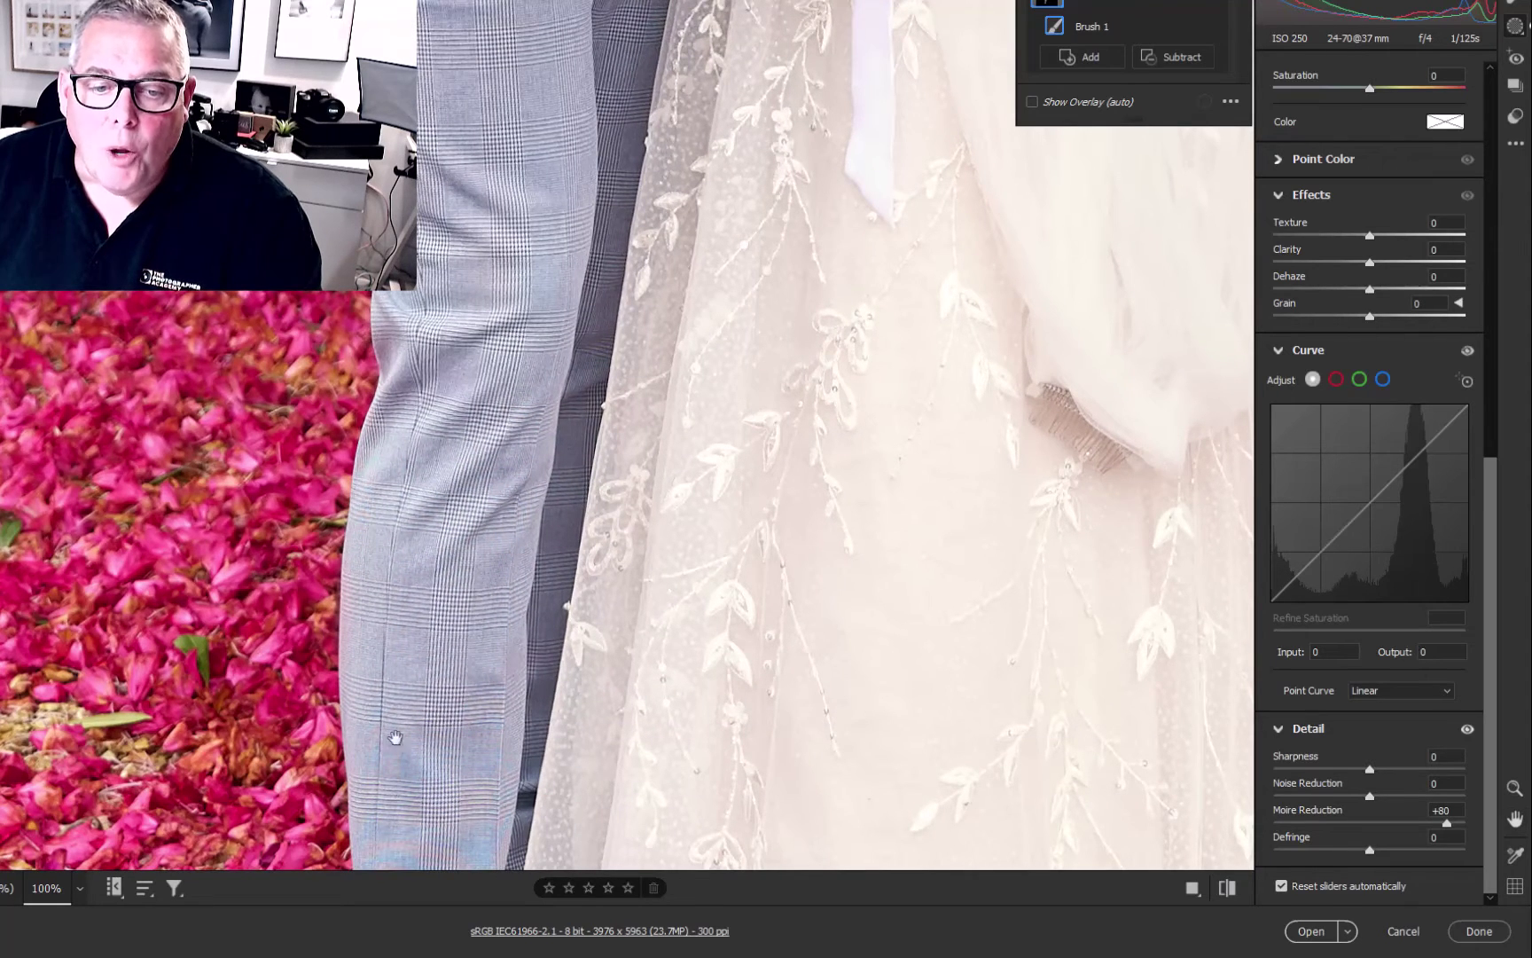
drag(454, 814, 410, 712)
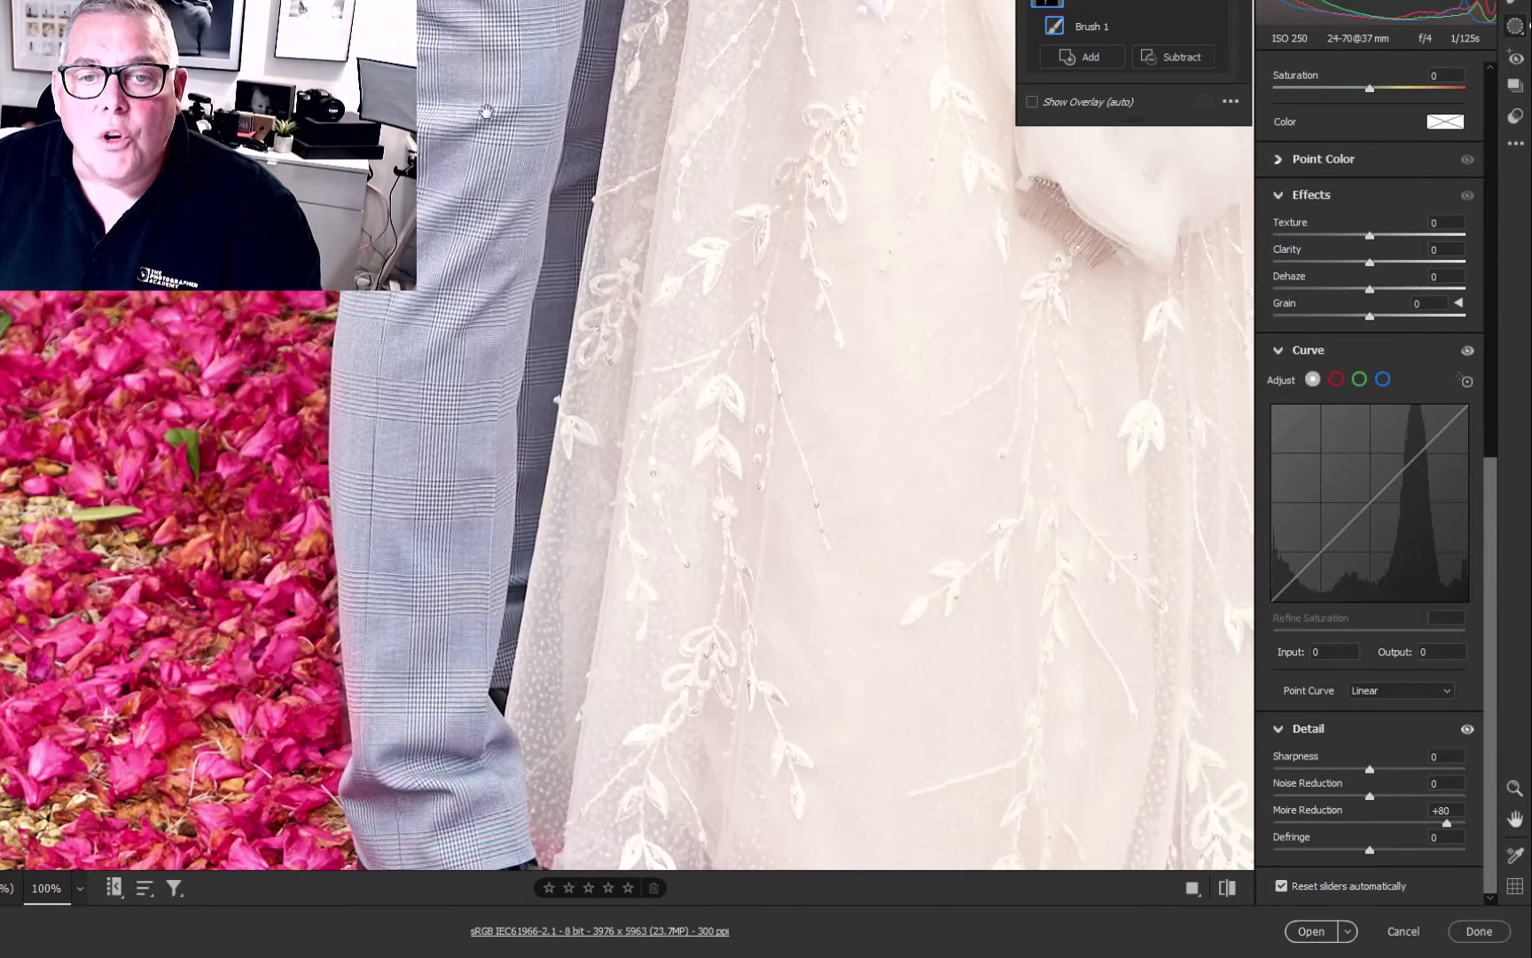
drag(486, 110, 431, 719)
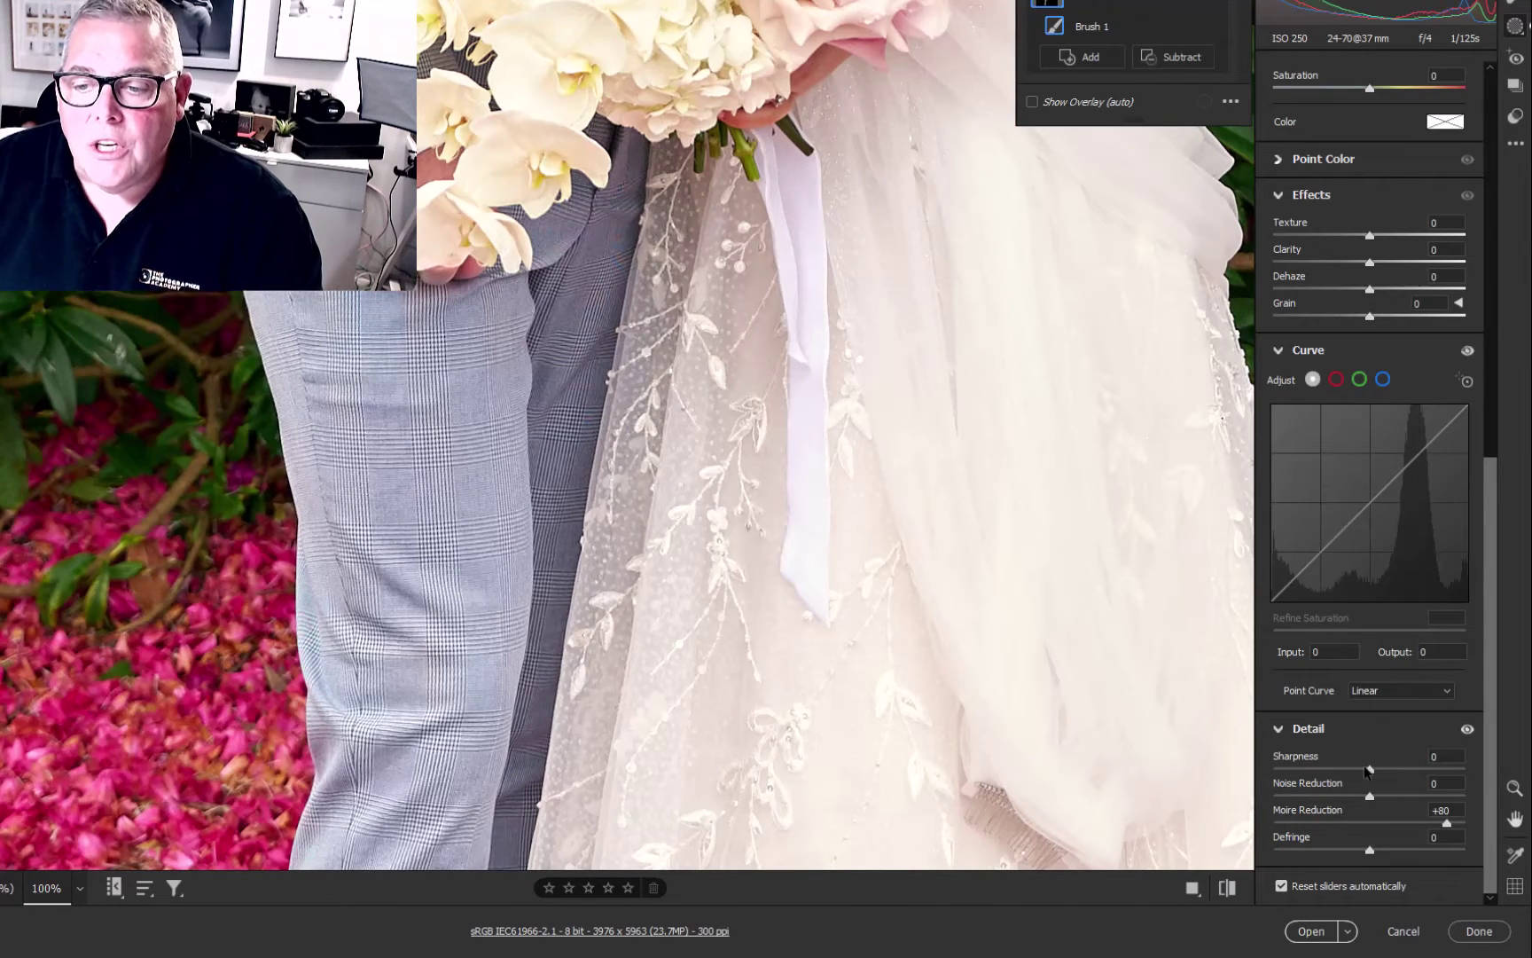
- Give Mask 1 Sharpness +22 and Texture +32, then view the jacket and tie
drag(1370, 770, 1391, 771)
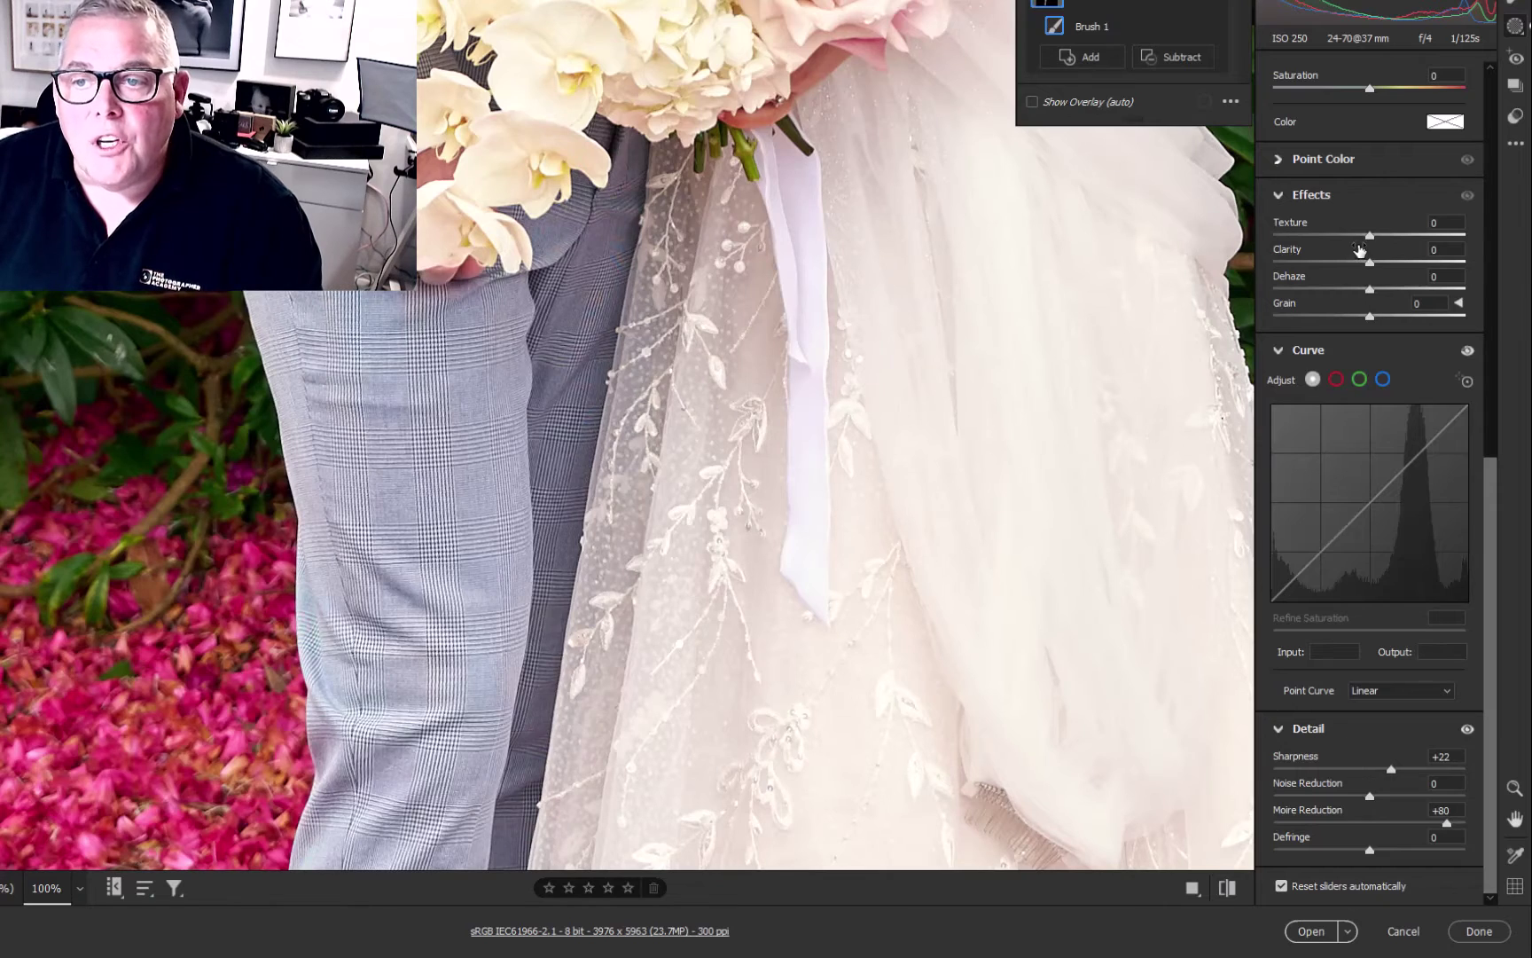
drag(1370, 236, 1408, 241)
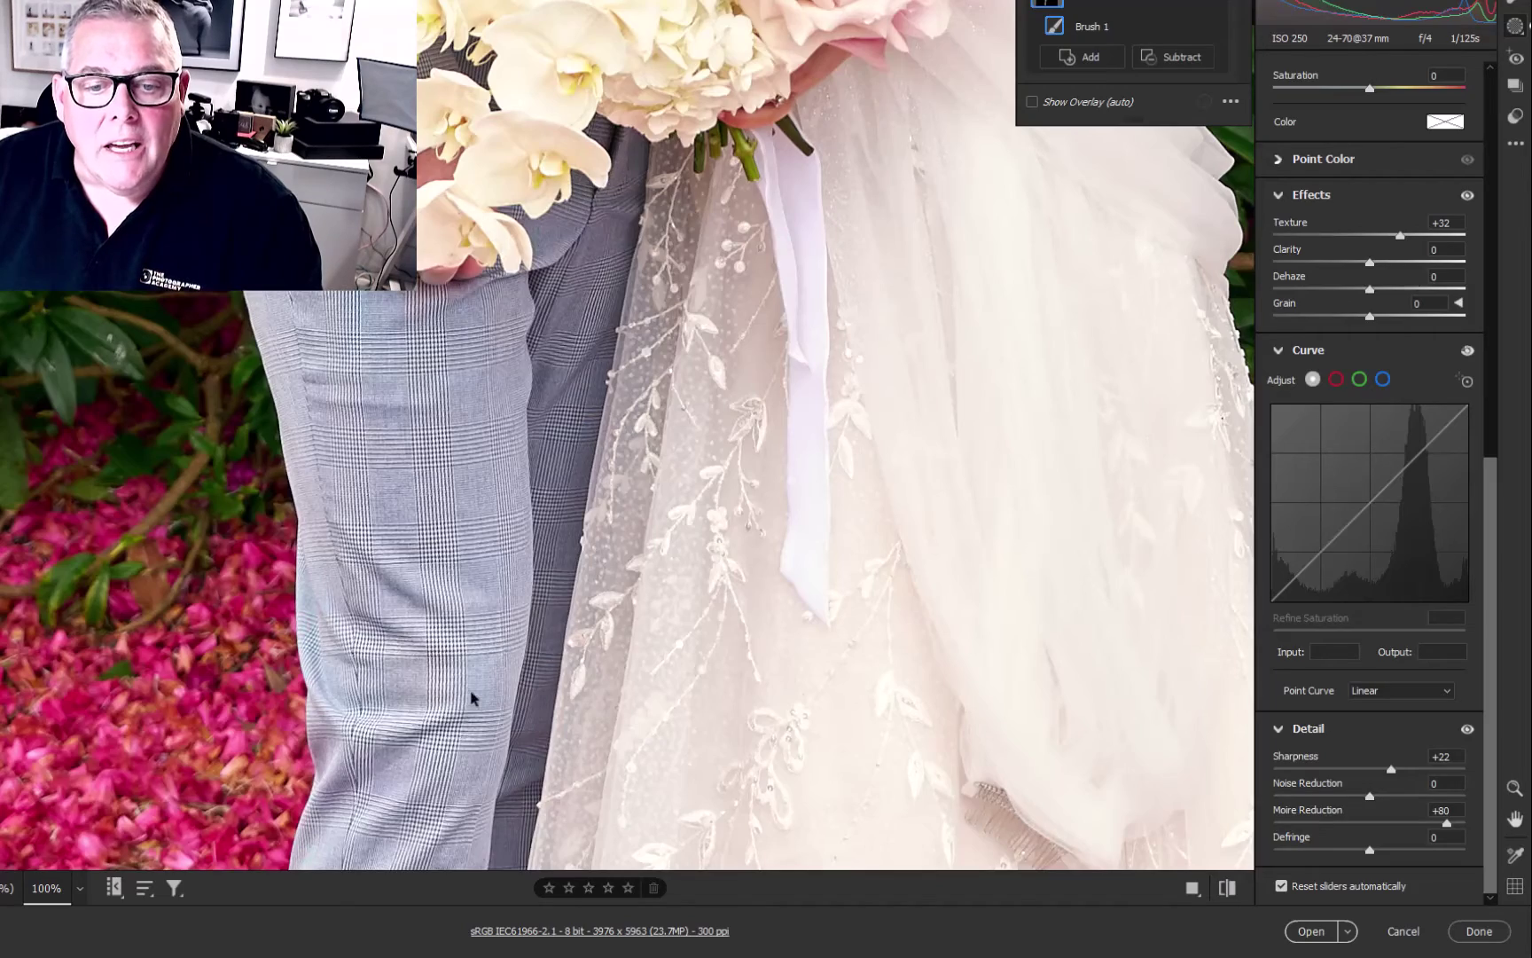
drag(349, 344, 483, 797)
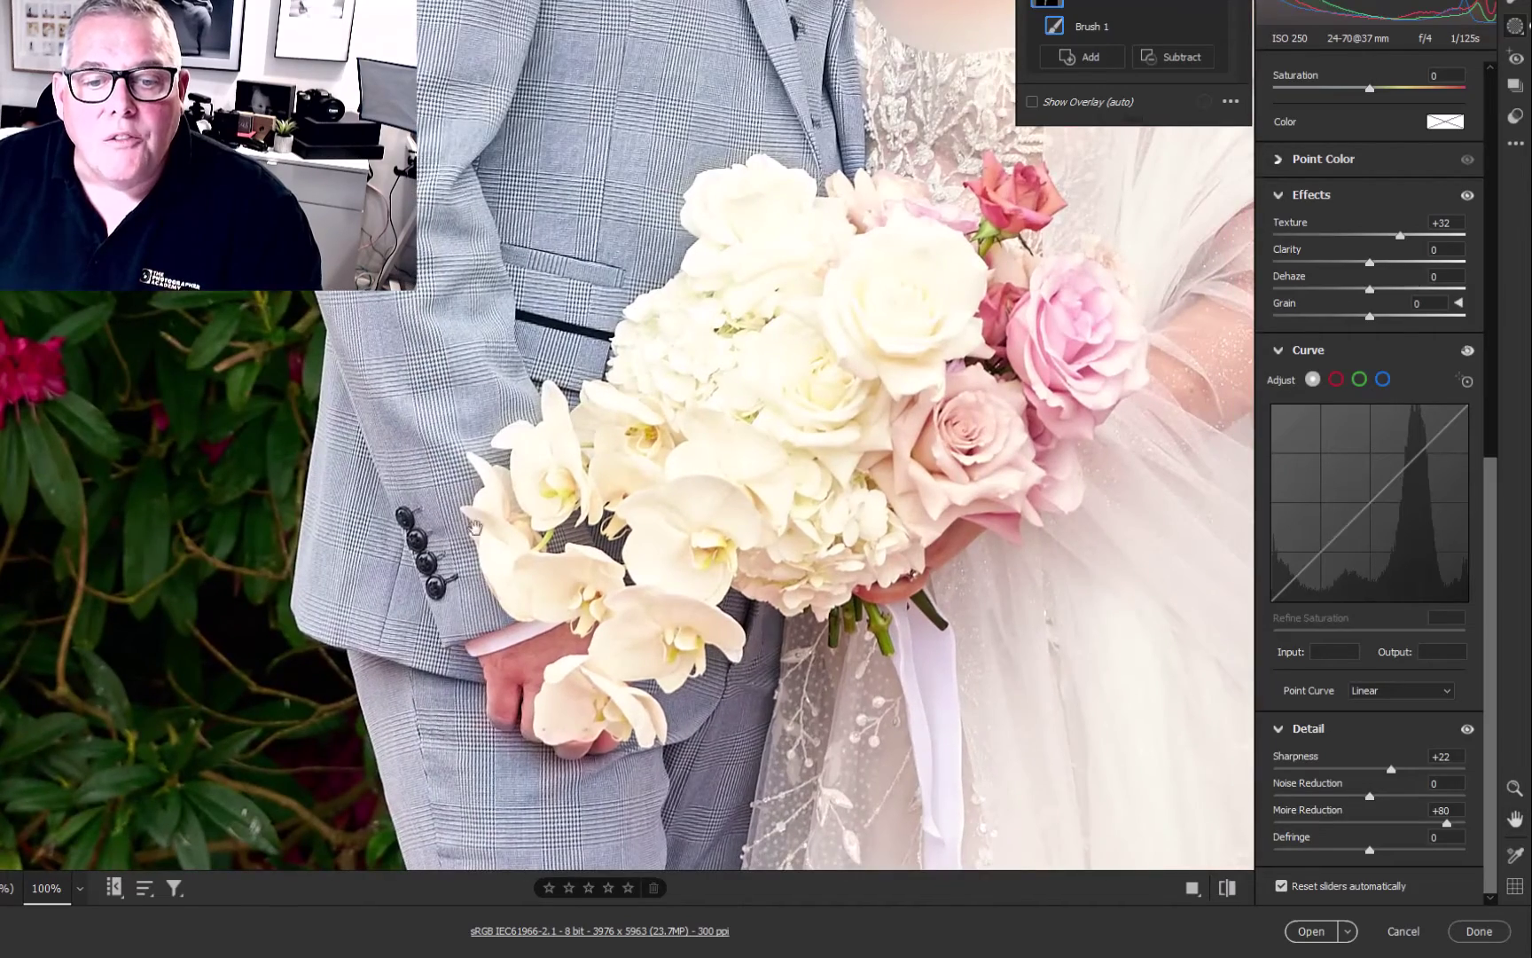
drag(474, 526, 450, 695)
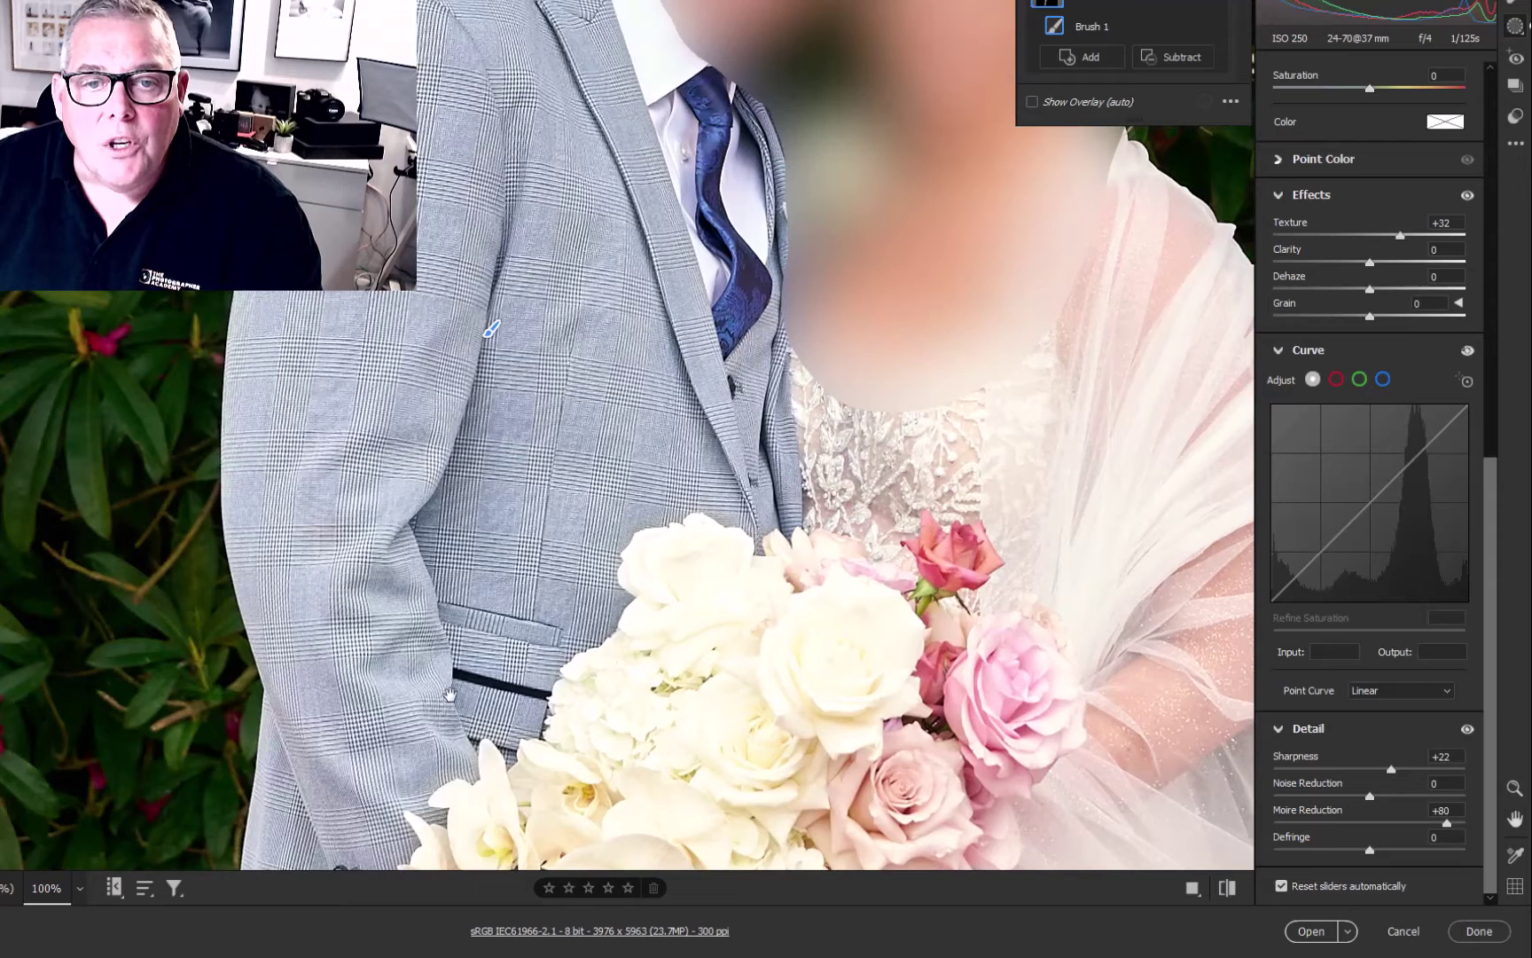
- Toggle the suit between default and edited settings several times to compare the moiré fix
click(1227, 887)
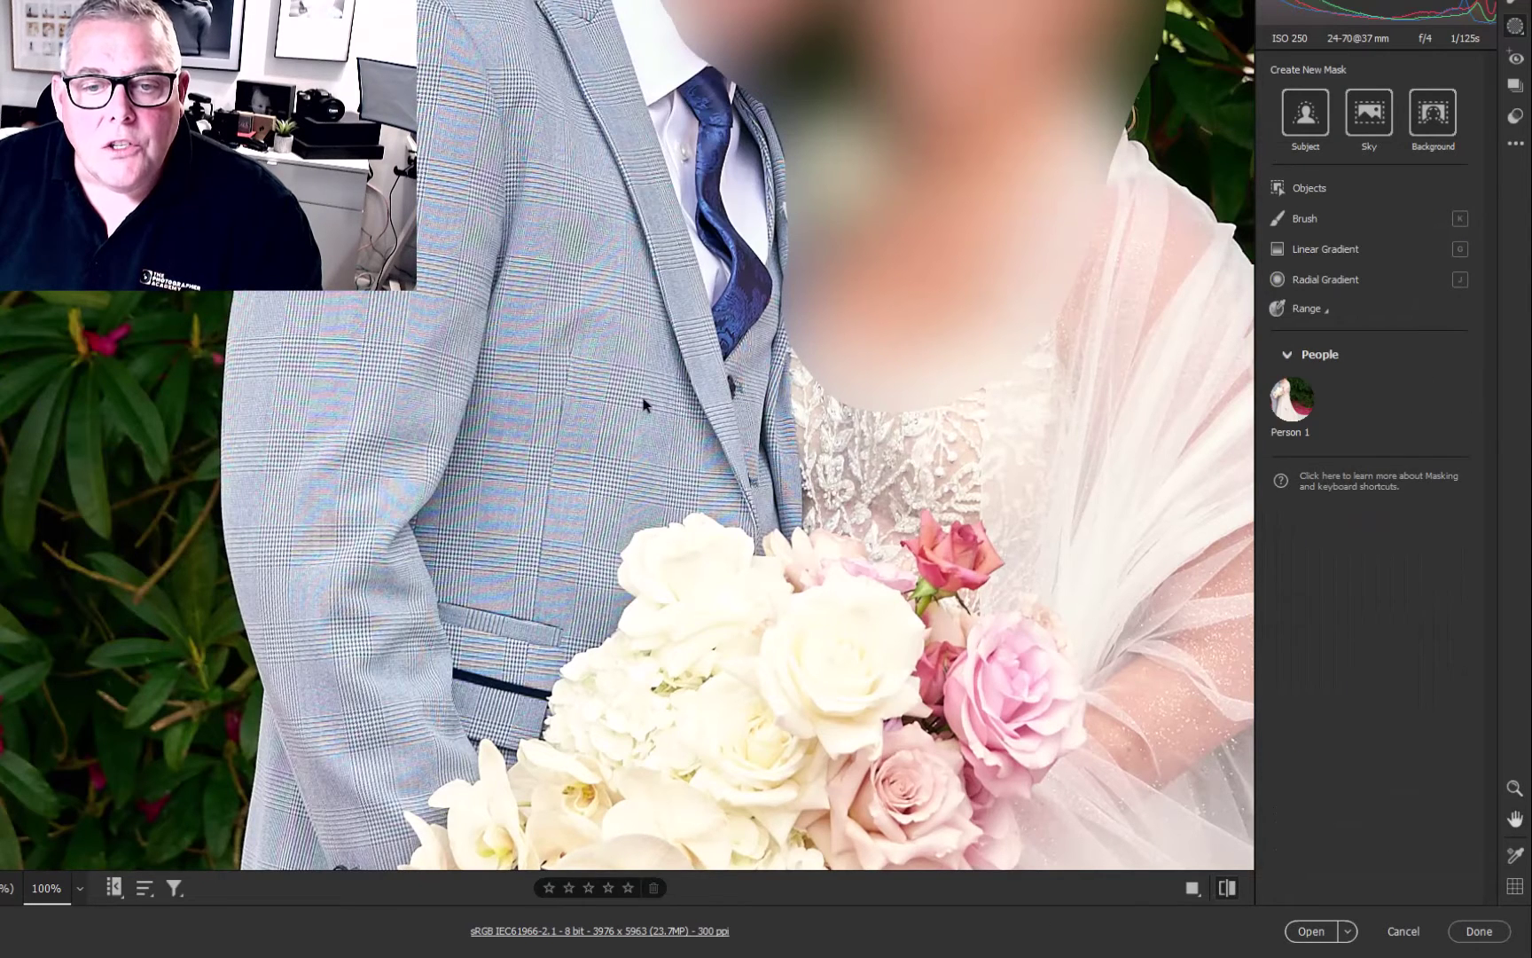
scroll(527, 537, down, 10)
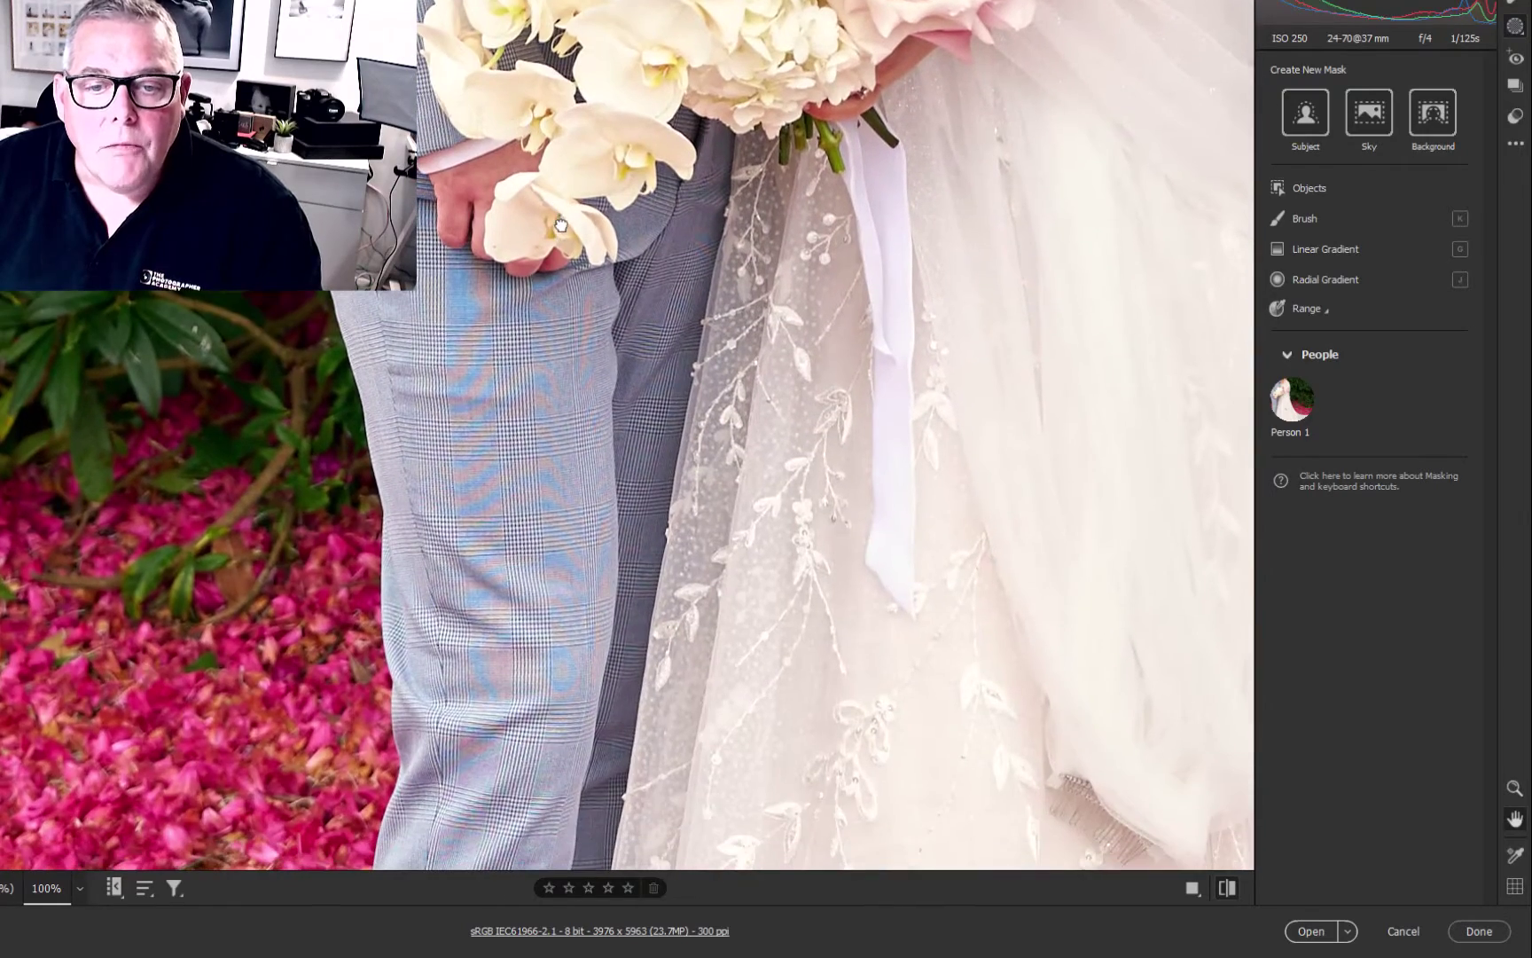
click(1227, 888)
click(1227, 888)
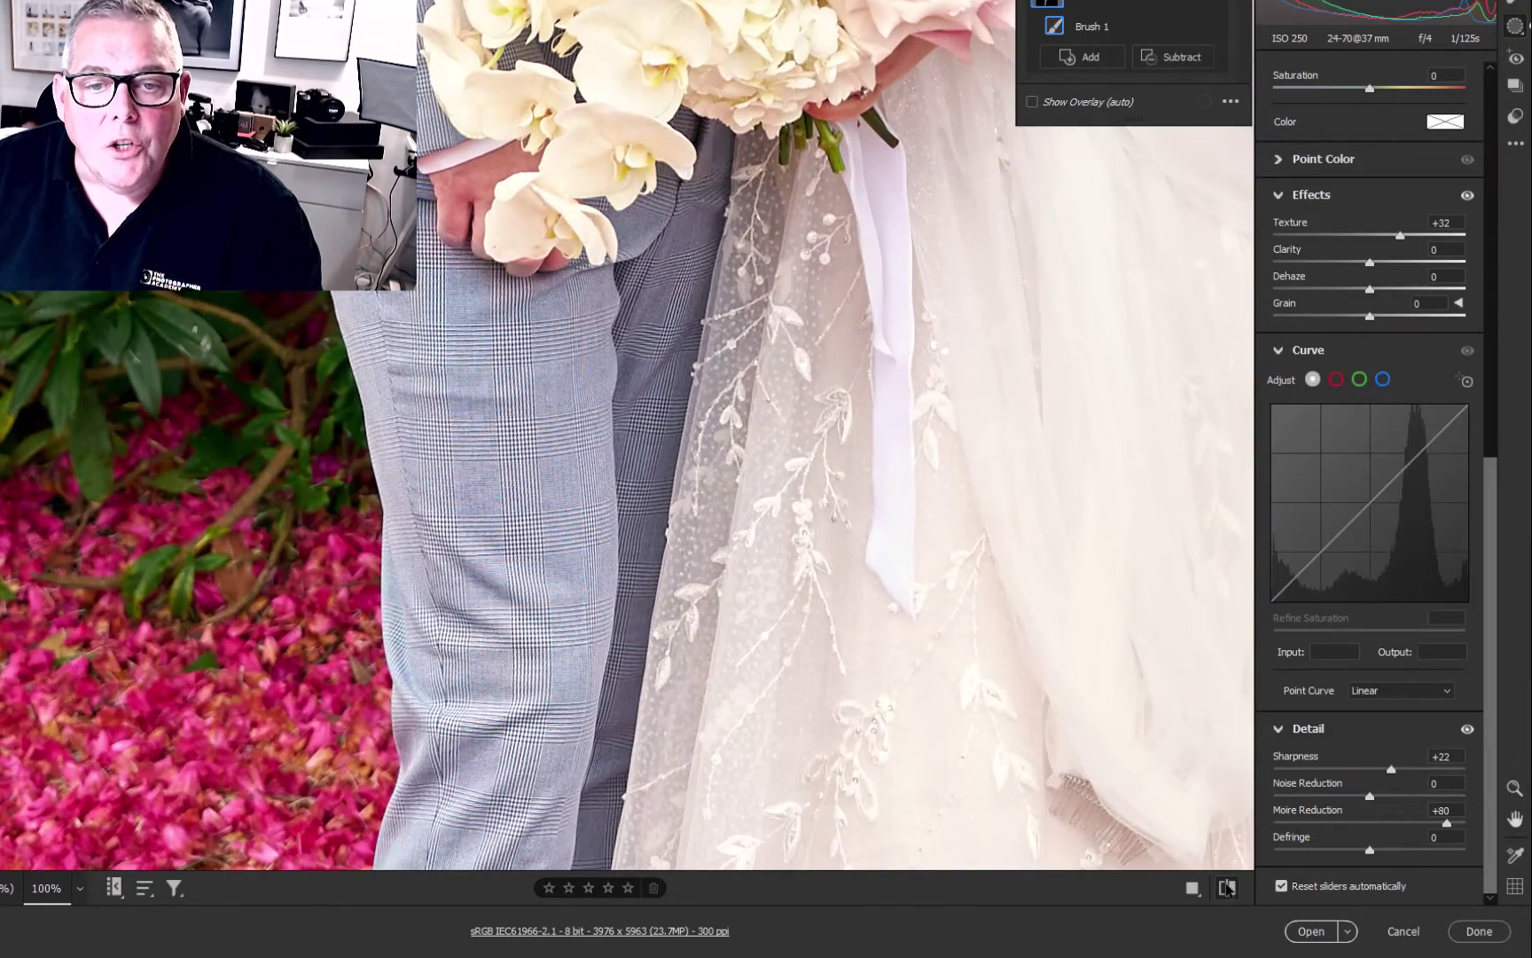
click(1227, 888)
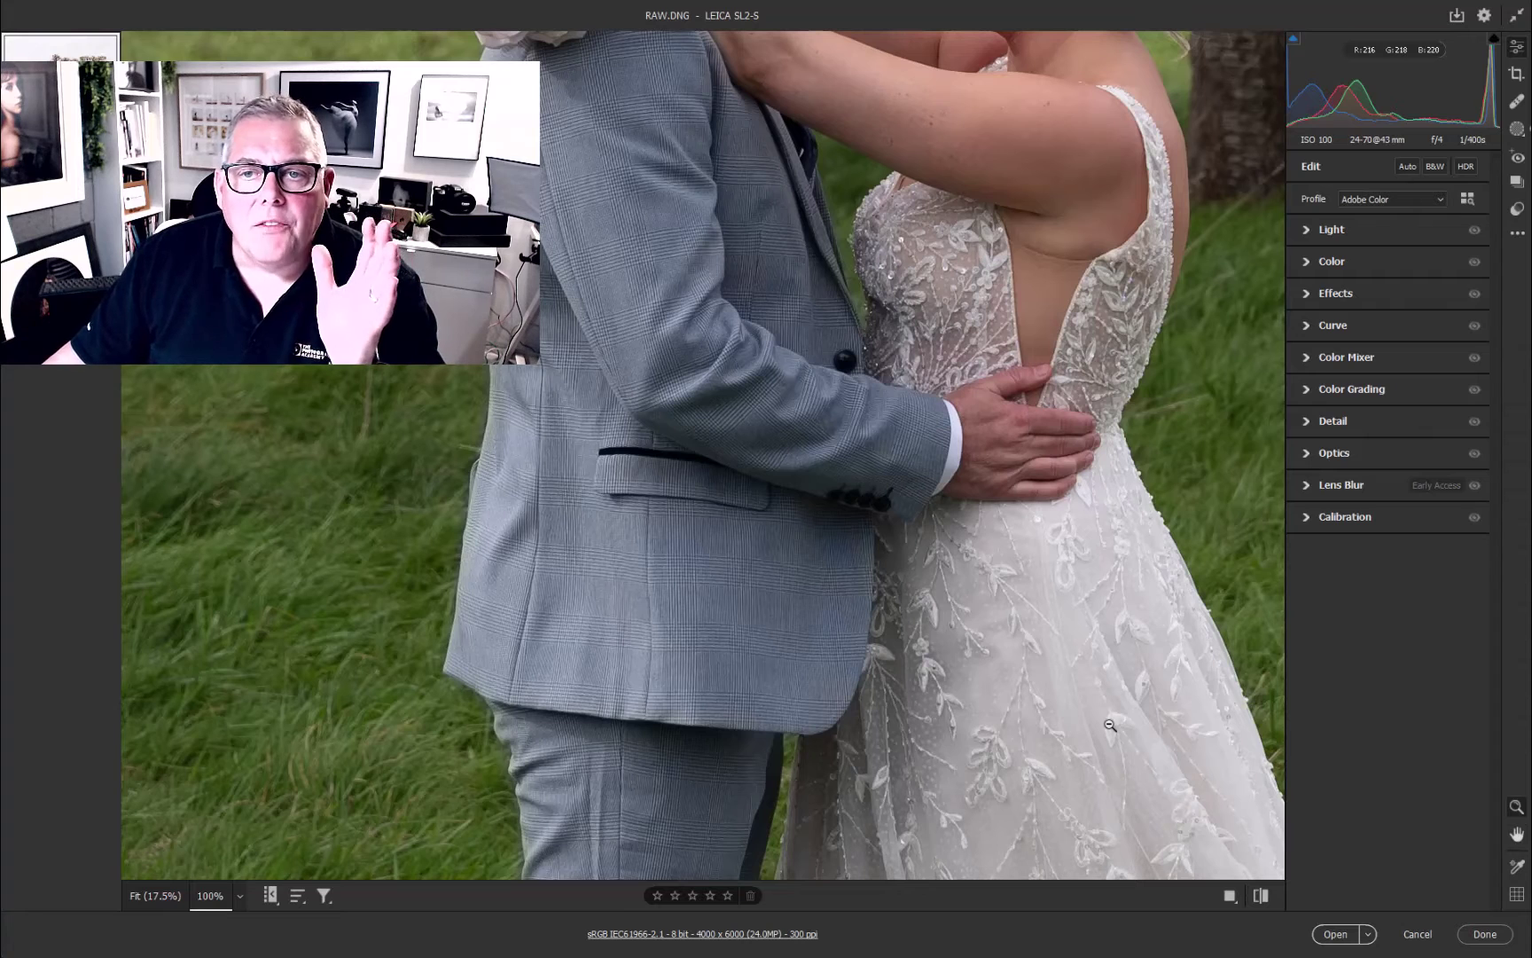
- Compare RAW.DNG against its default settings and pan down to the trouser hems
click(1261, 895)
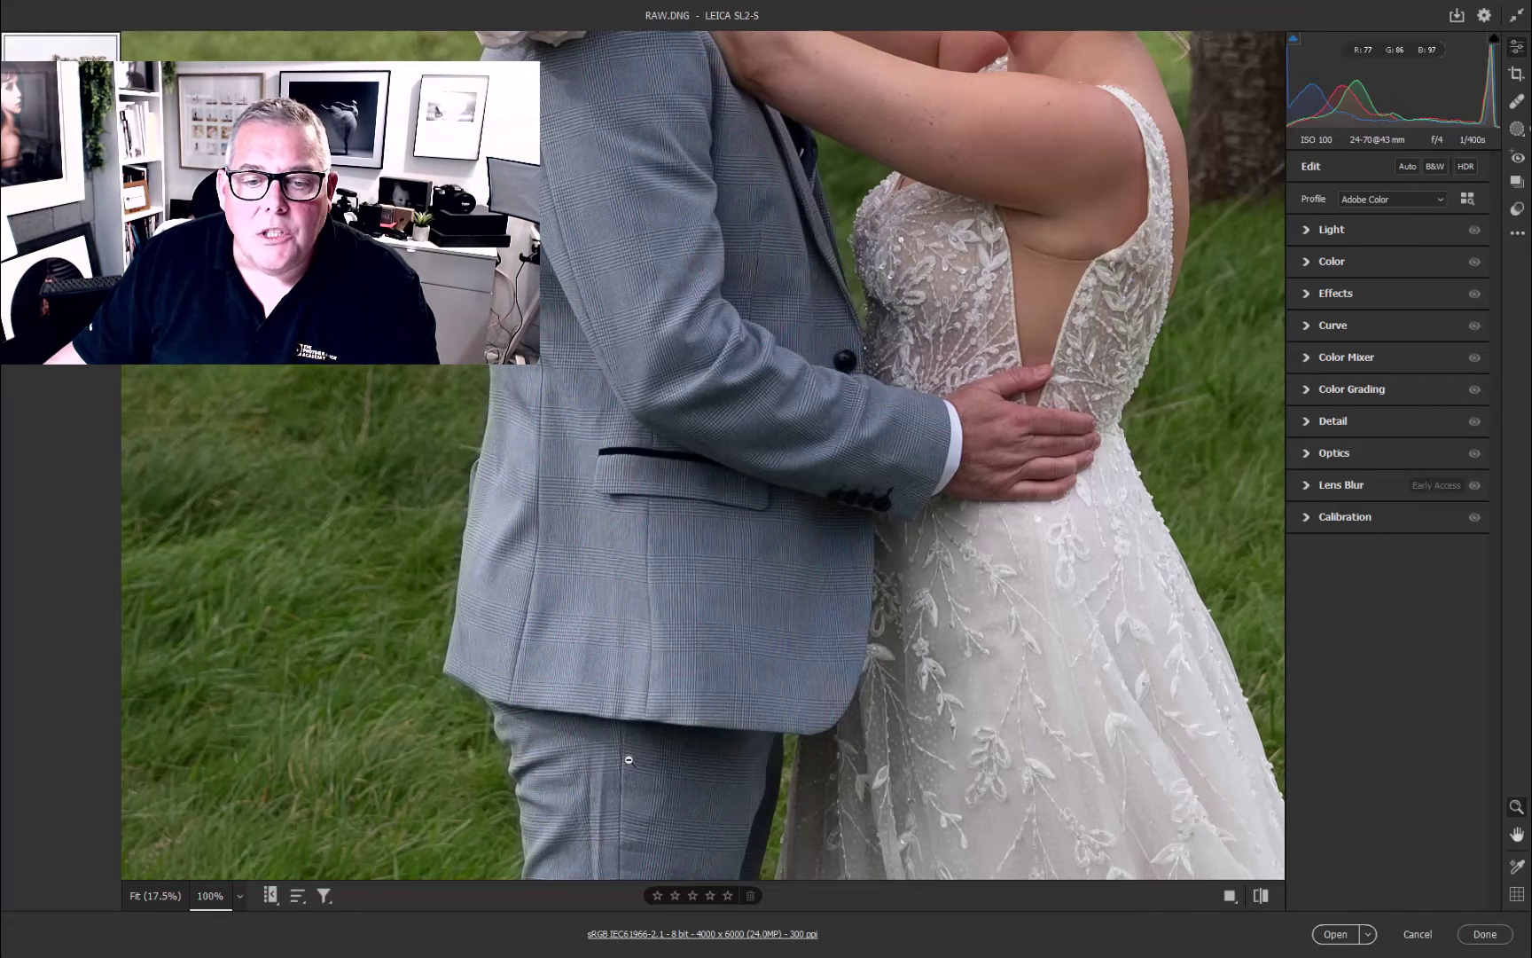
key(space)
drag(629, 760, 657, 232)
drag(566, 661, 626, 411)
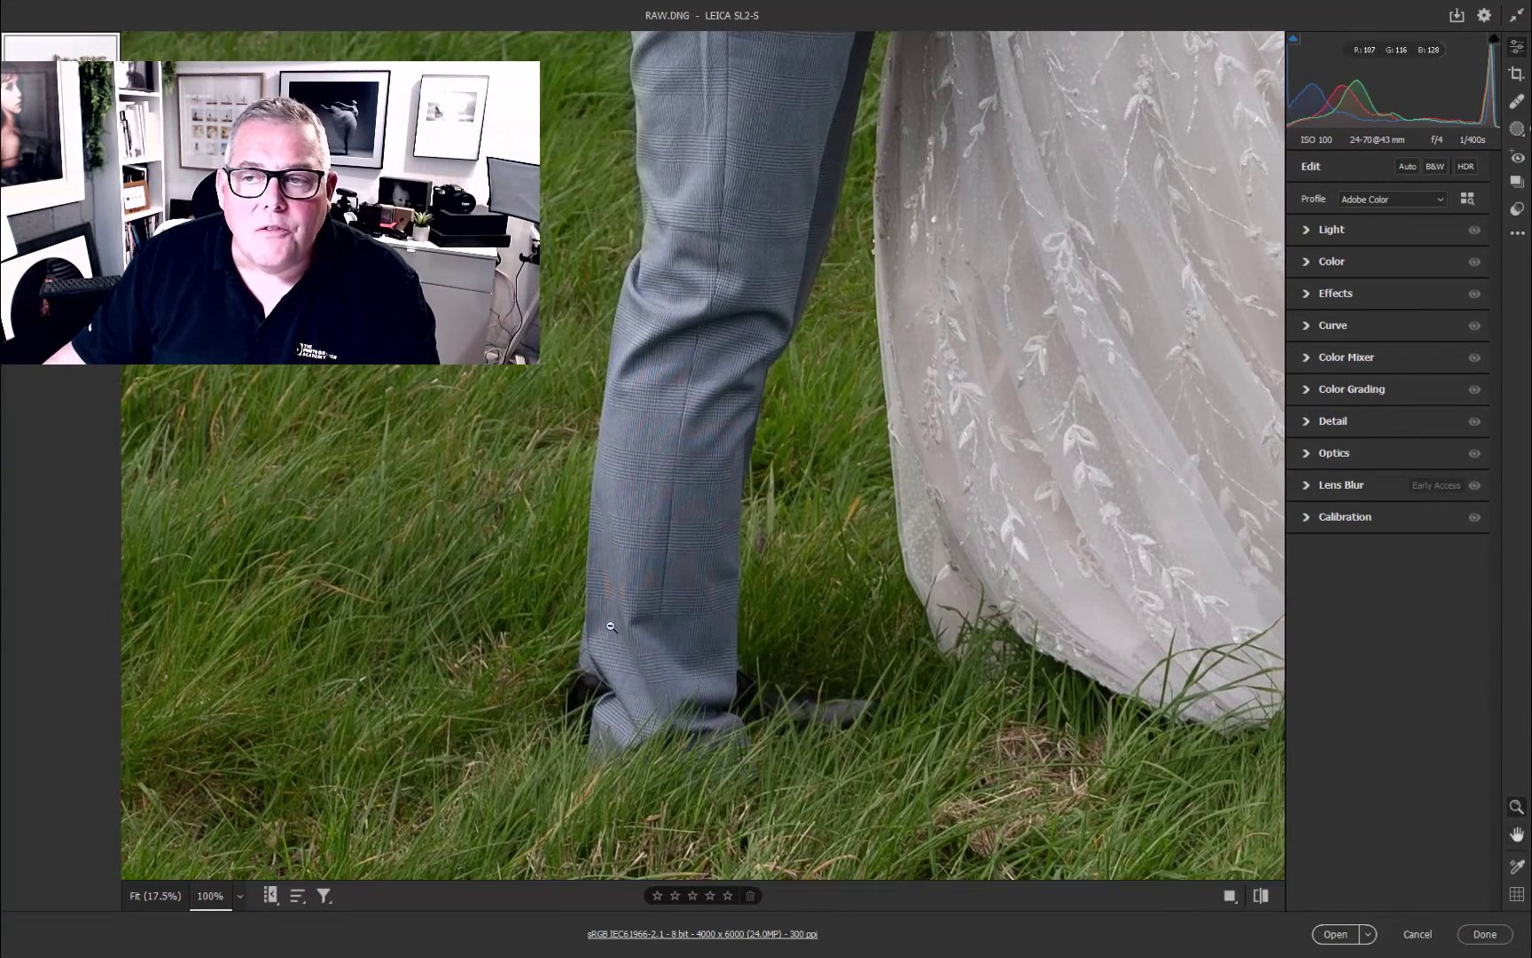
- Select the existing brush mask, Mask 1, on the trousers and pan back up to the jacket
click(1517, 130)
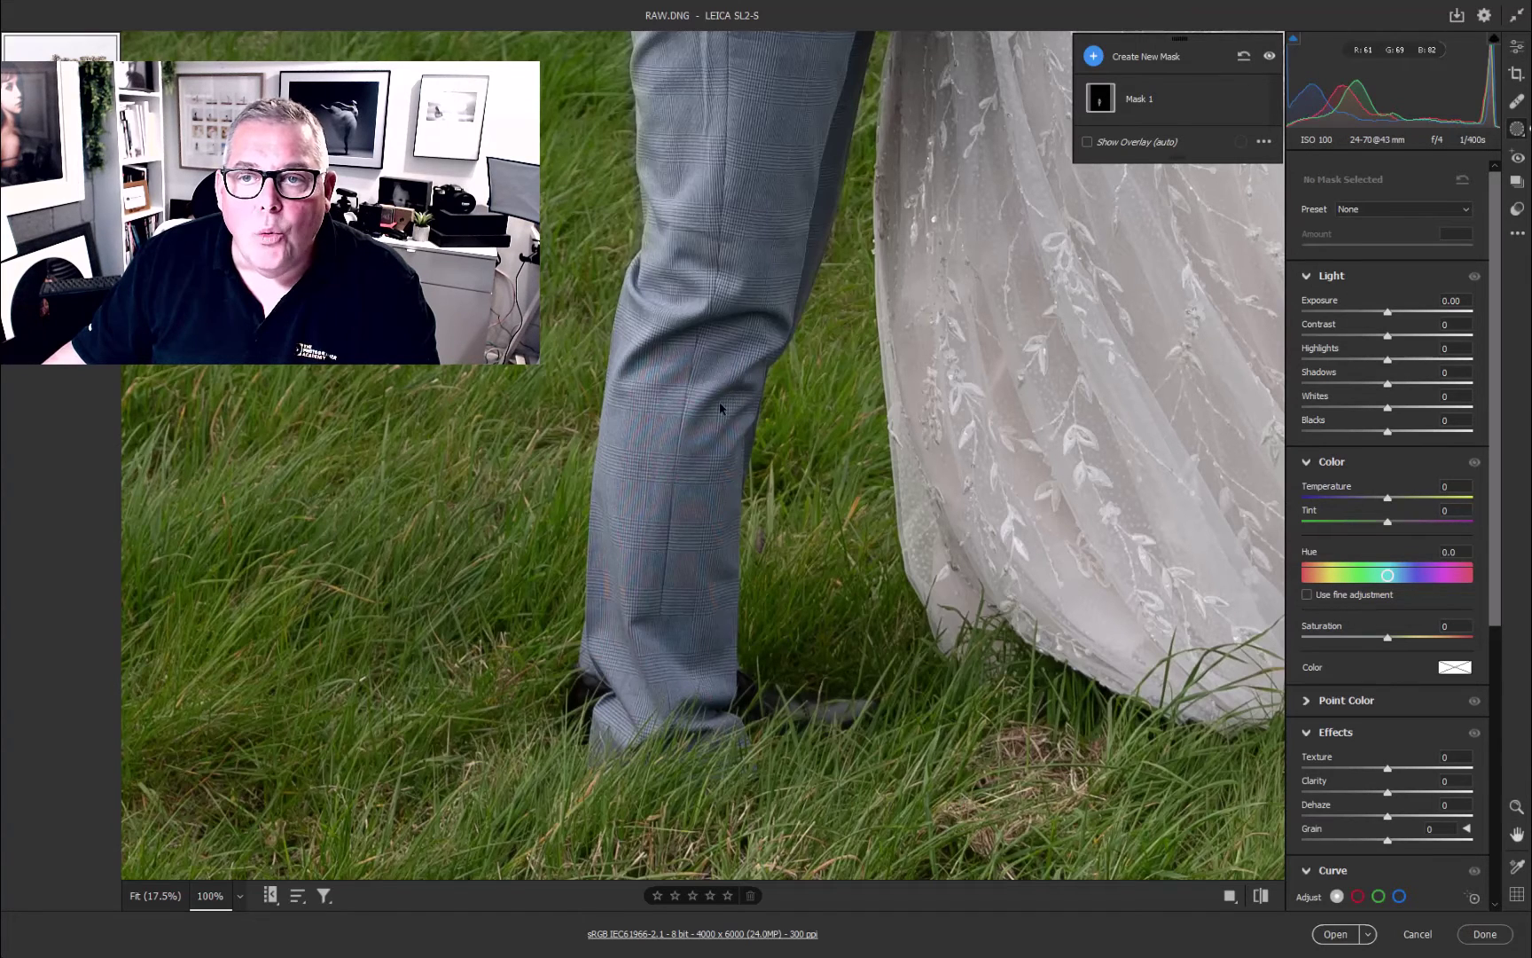
click(1104, 102)
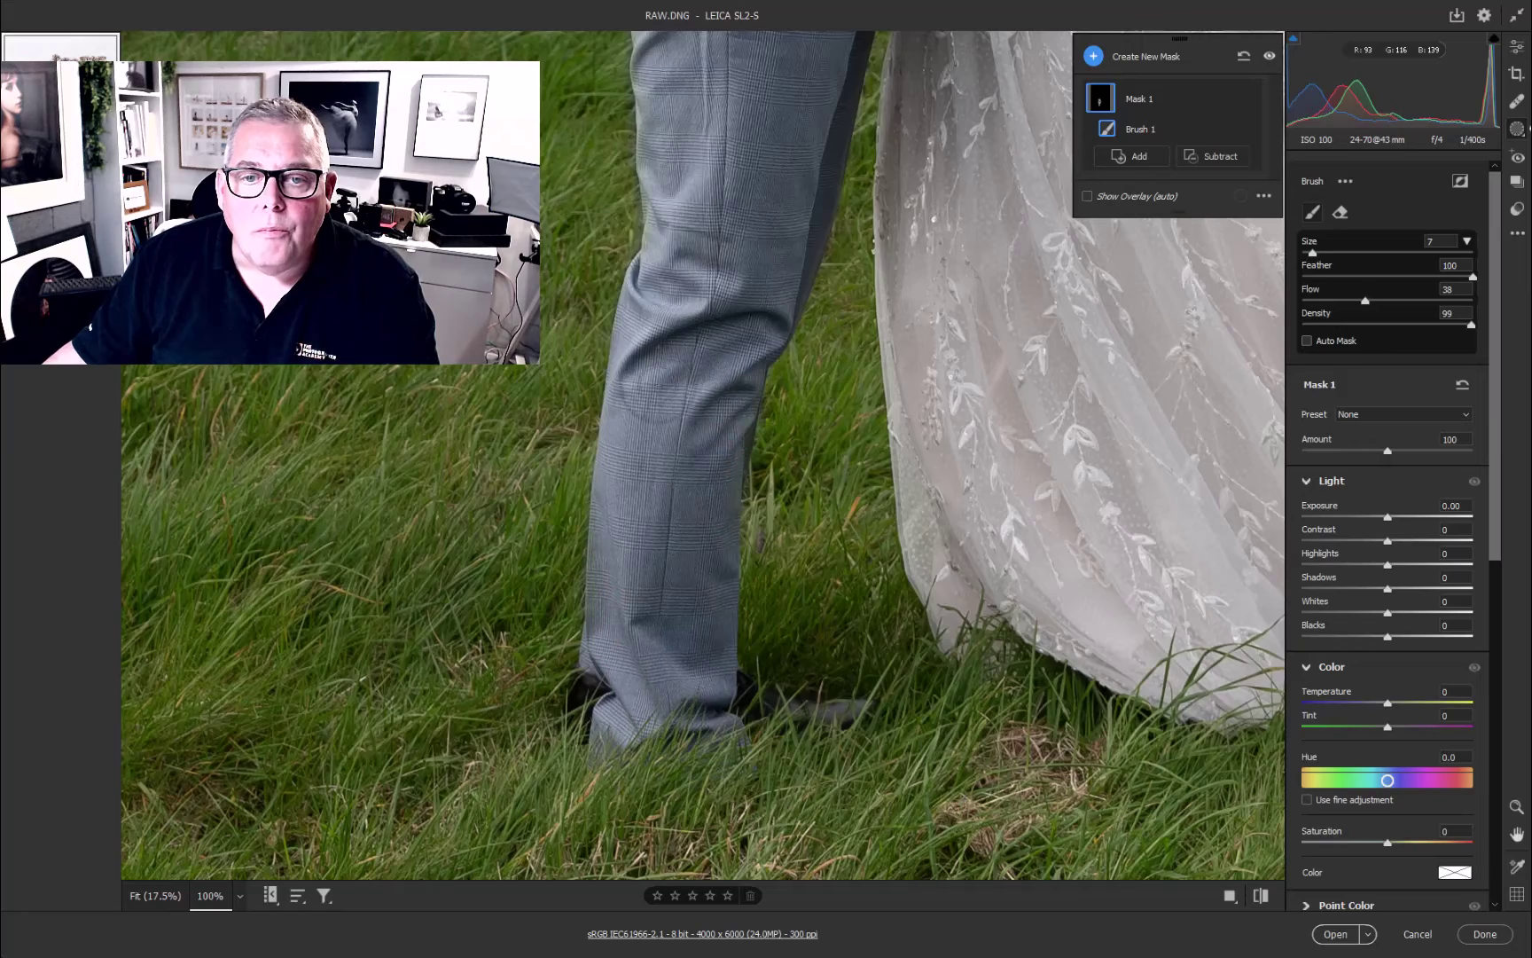
drag(773, 99, 697, 479)
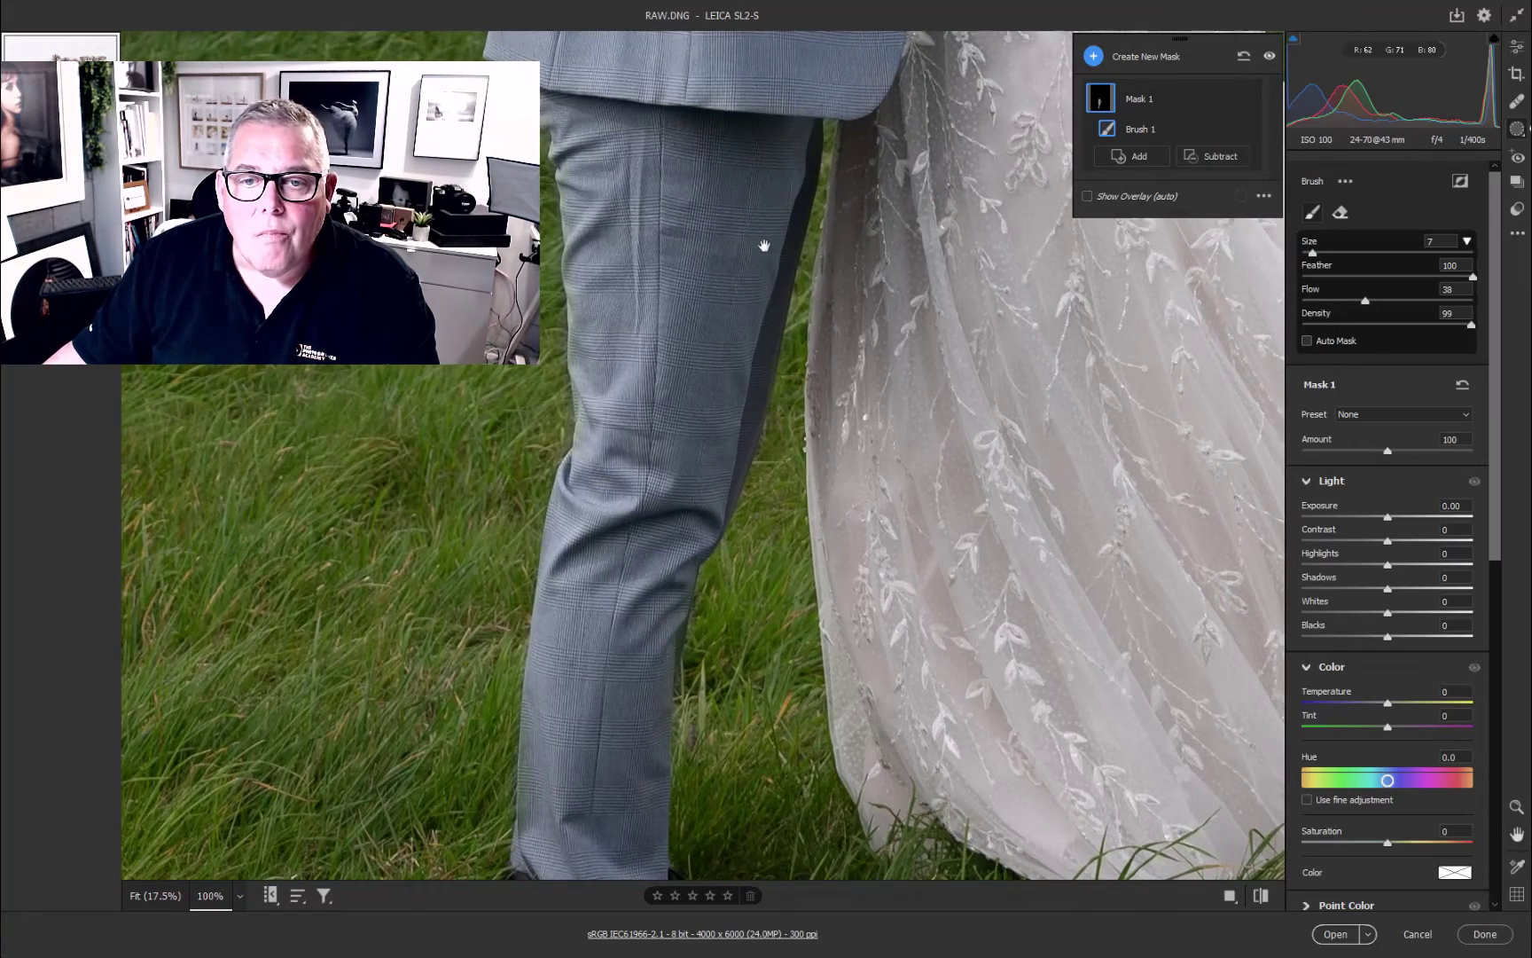
drag(726, 171, 706, 559)
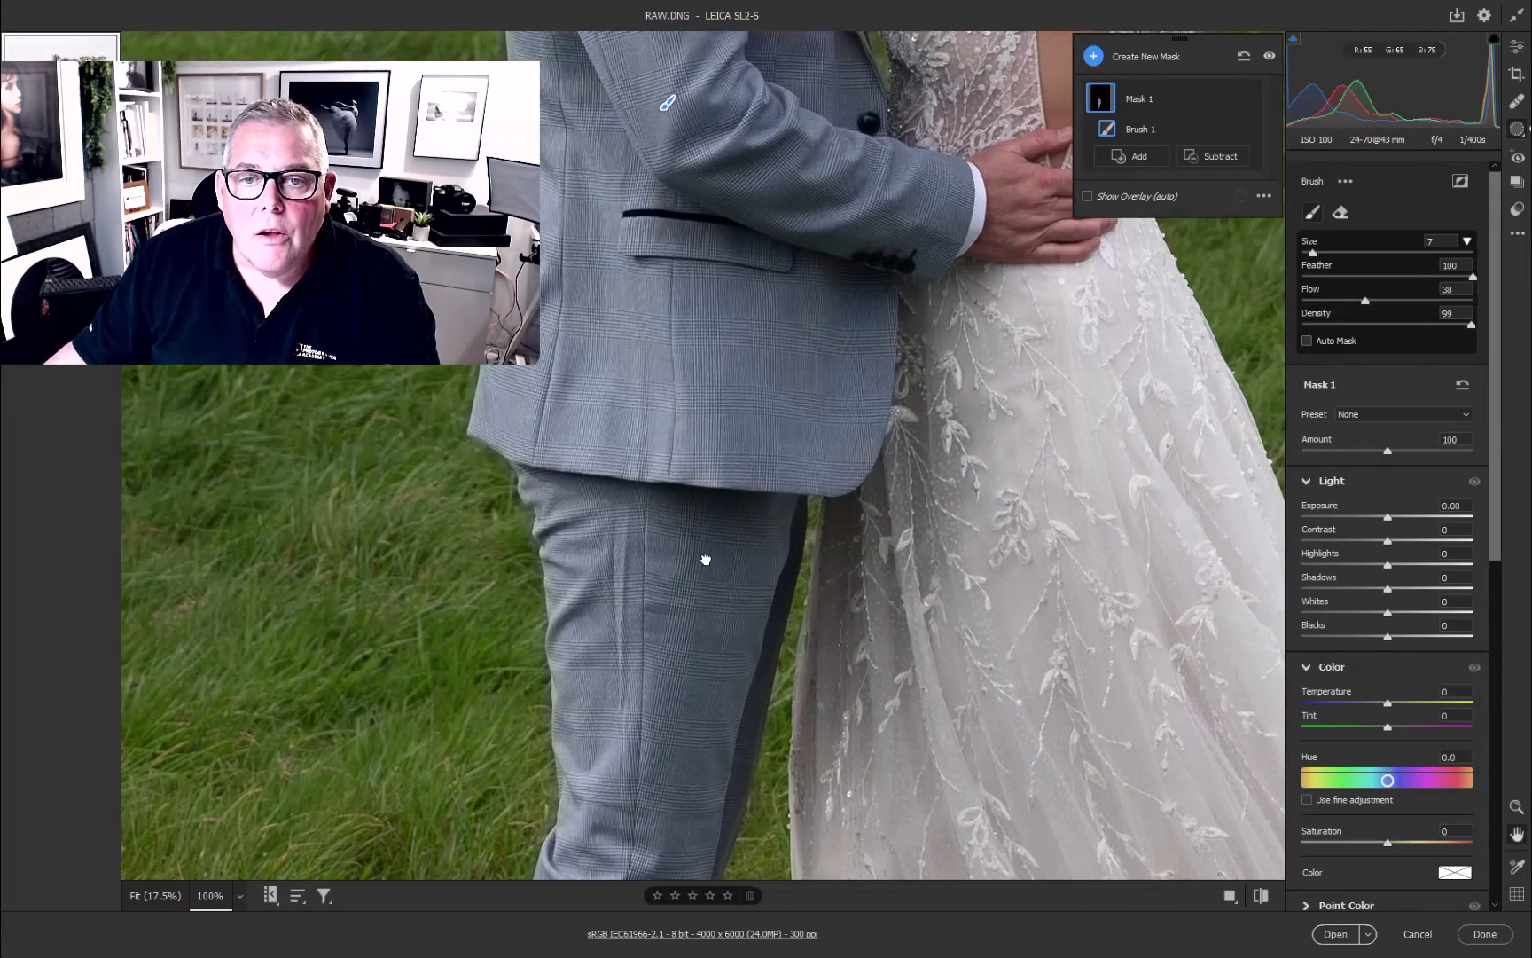